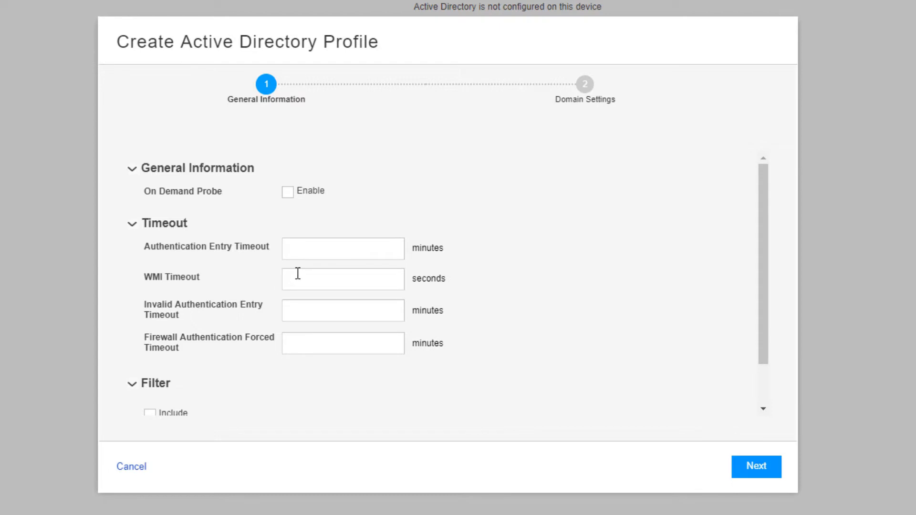
Set Authentication Entry Timeout to 30 minutes and WMI Timeout to 10 seconds, toggling On Demand Probe.
{"action": "left_click", "coordinate": [331, 259]}
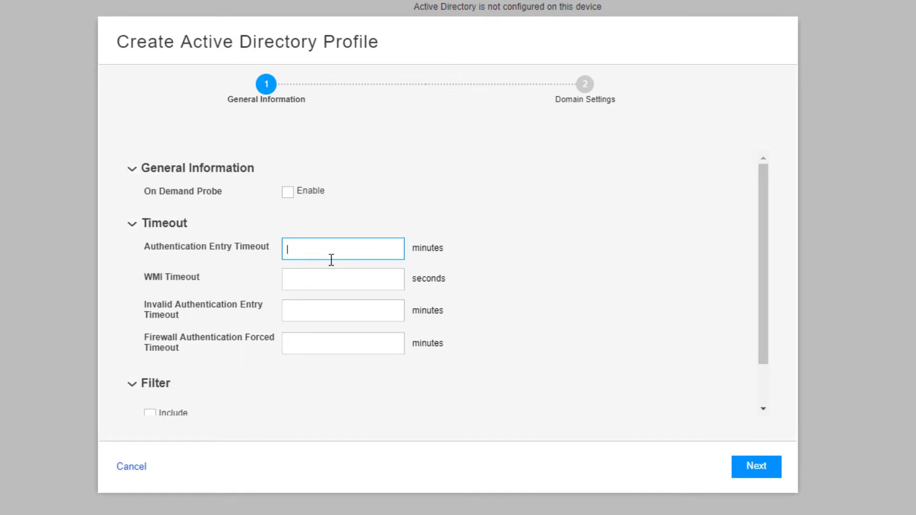
{"action": "type", "text": "30"}
{"action": "key", "text": "Tab"}
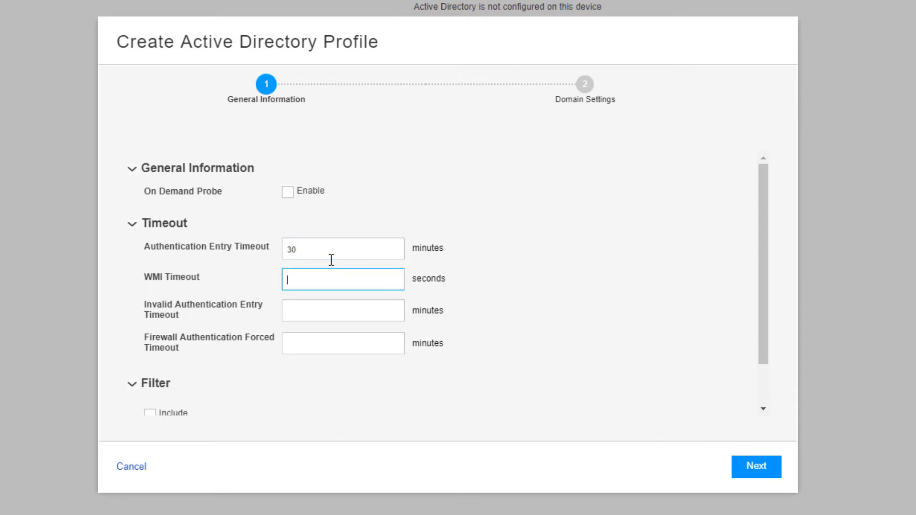
{"action": "type", "text": "10"}
{"action": "left_click", "coordinate": [288, 193]}
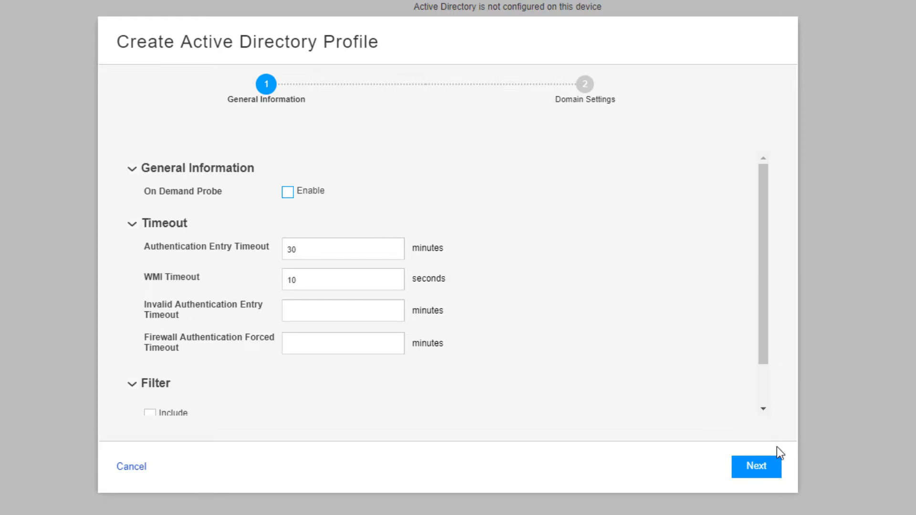
{"action": "left_click", "coordinate": [776, 463]}
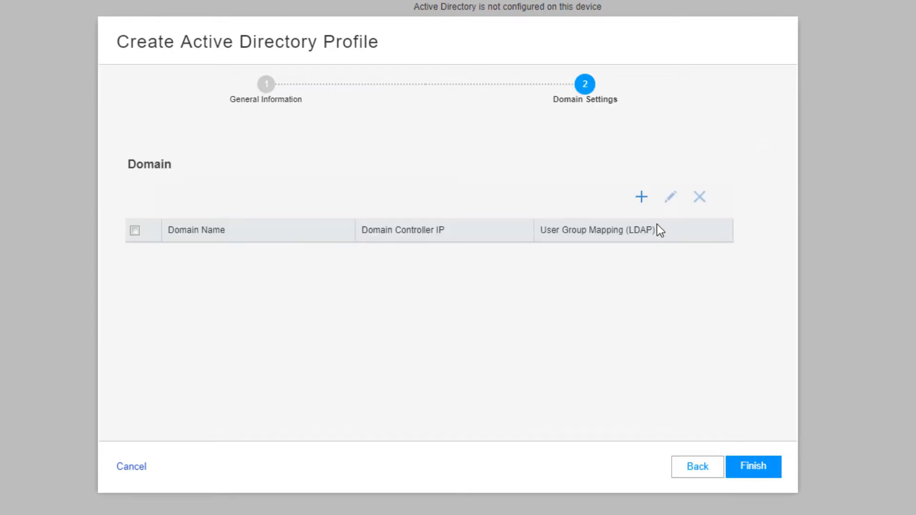
Add domain juniper.net with the domain account username and password.
{"action": "left_click", "coordinate": [641, 197]}
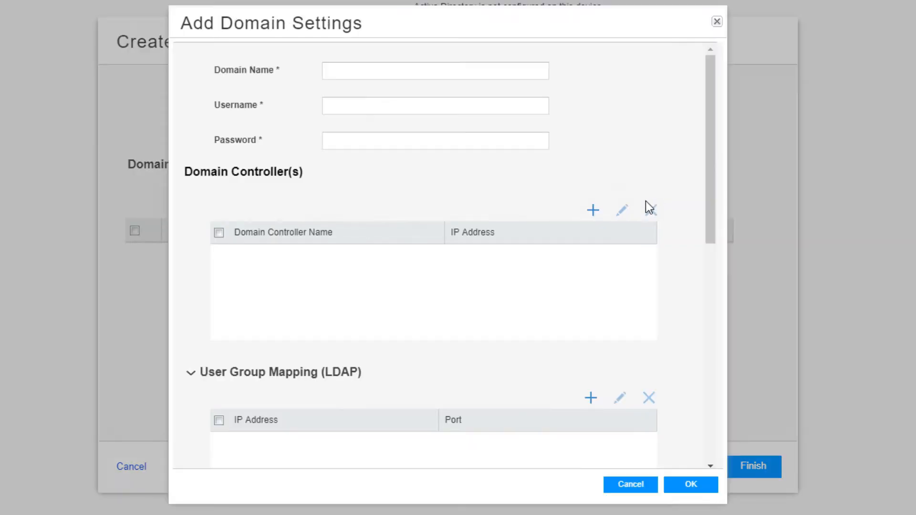
{"action": "left_click", "coordinate": [417, 73]}
{"action": "type", "text": "juniper.net"}
{"action": "left_click", "coordinate": [487, 102]}
{"action": "type", "text": "administrator"}
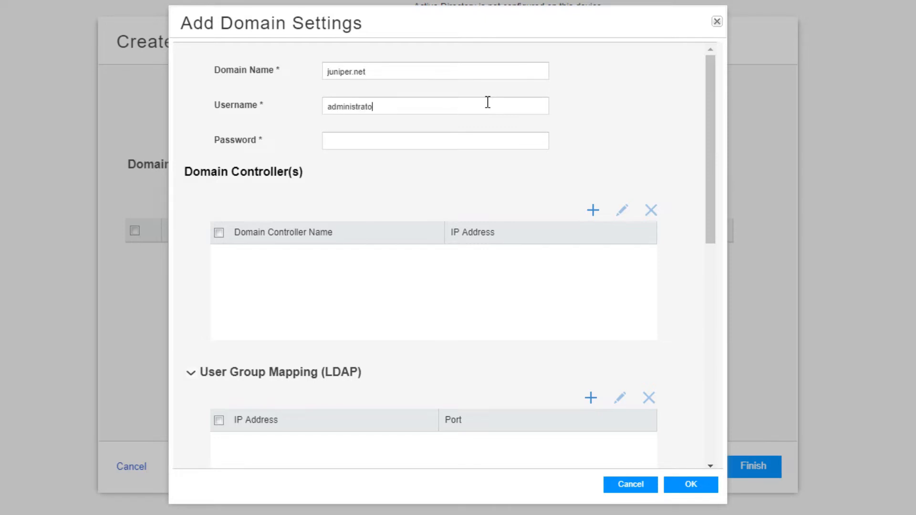
{"action": "key", "text": "Tab"}
{"action": "type", "text": "••••••••••"}
Add domain controller DC1 at IP 172.16.1.253.
{"action": "left_click", "coordinate": [593, 211]}
{"action": "type", "text": "DC1"}
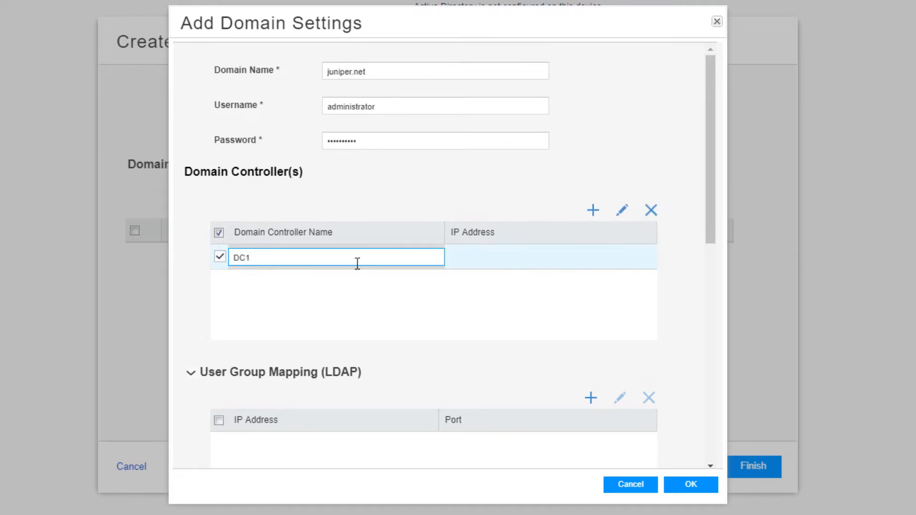
{"action": "key", "text": "Tab"}
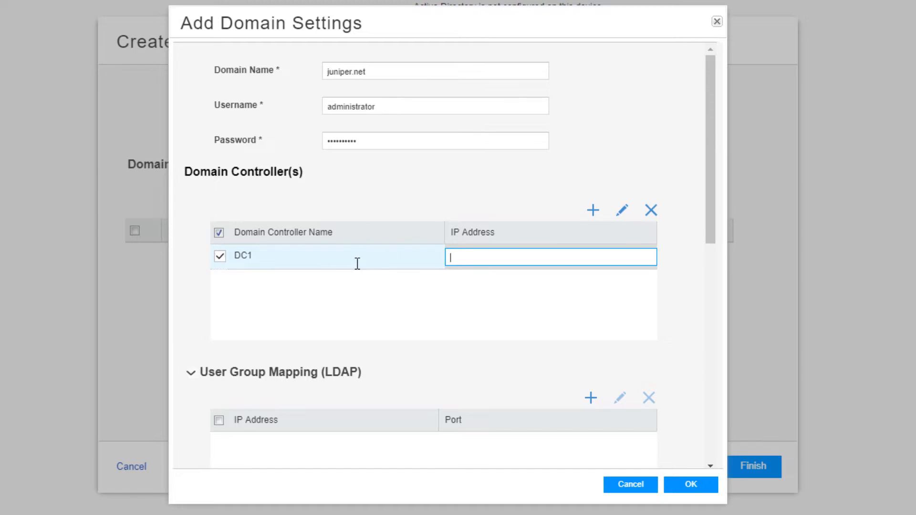
{"action": "type", "text": "172.1"}
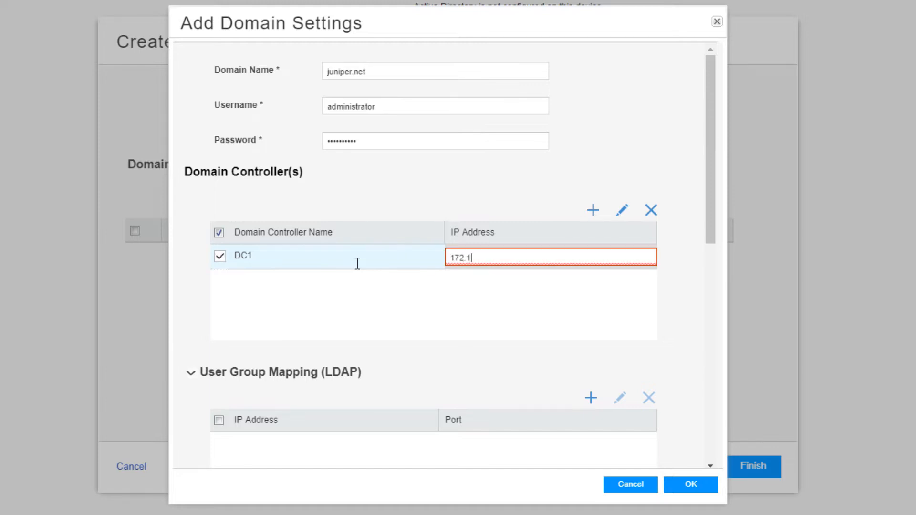
{"action": "type", "text": "6.1.253"}
{"action": "left_click", "coordinate": [354, 320]}
Enter LDAP Base DN DC=juniper,DC=net with Simple authentication and save the juniper.net domain.
{"action": "scroll", "coordinate": [358, 326], "scroll_direction": "down", "scroll_amount": 2}
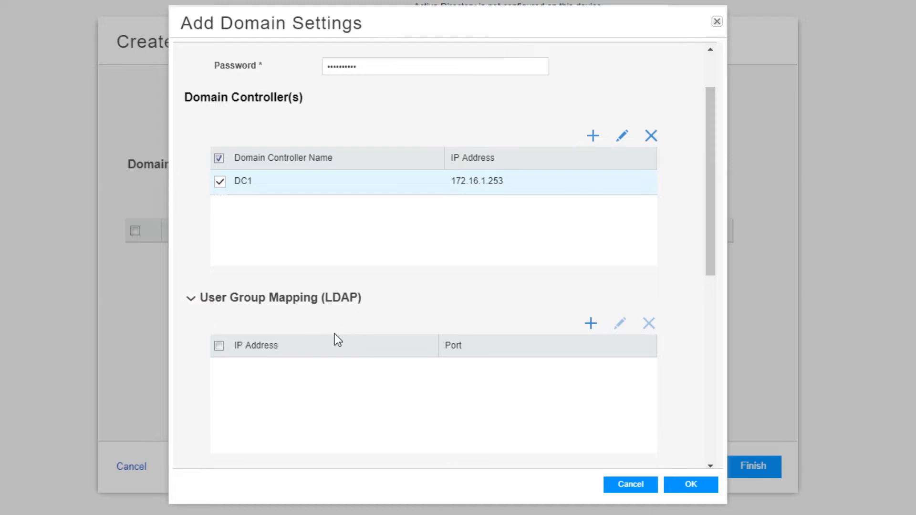
{"action": "scroll", "coordinate": [334, 334], "scroll_direction": "down", "scroll_amount": 5}
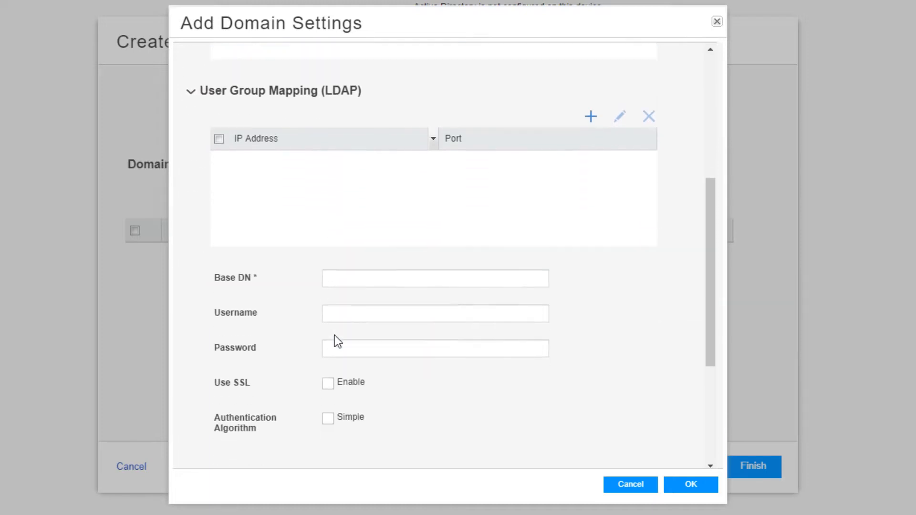
{"action": "left_click", "coordinate": [482, 262]}
{"action": "type", "text": "DC"}
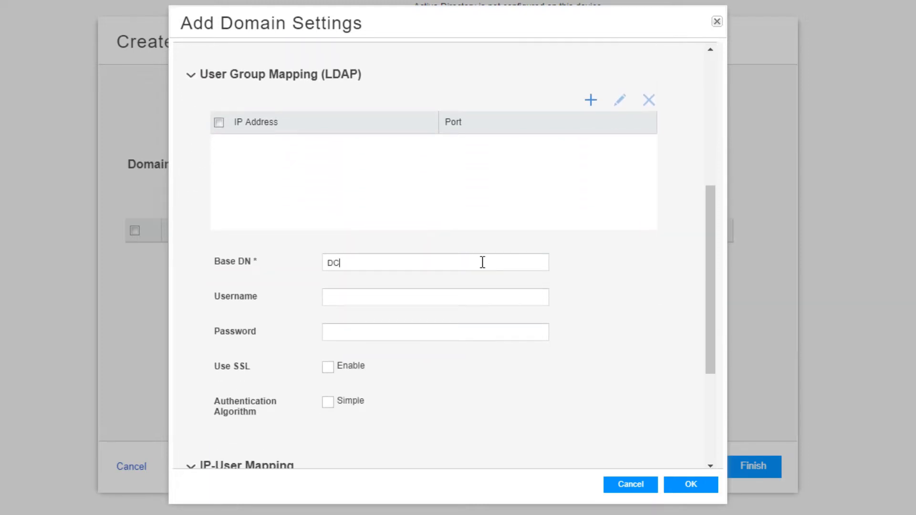
{"action": "type", "text": "=juniper,DC=net"}
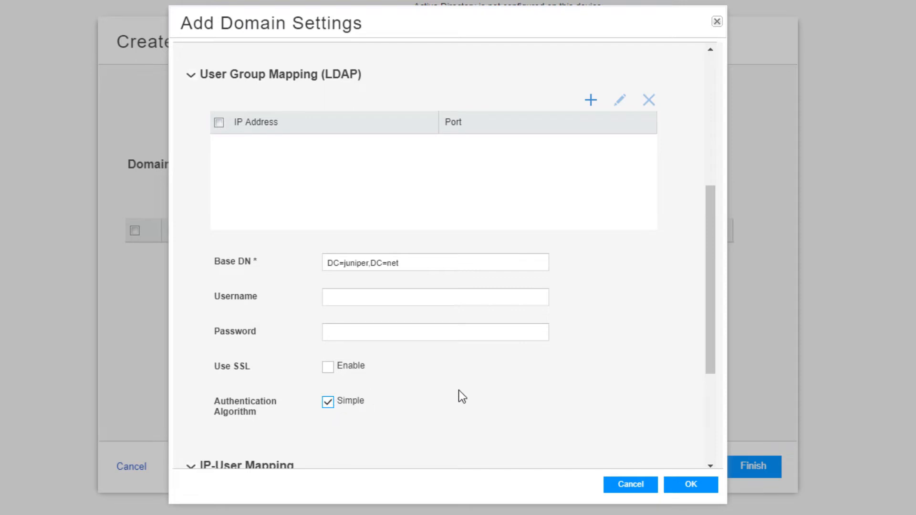
{"action": "scroll", "coordinate": [459, 390], "scroll_direction": "down", "scroll_amount": 2}
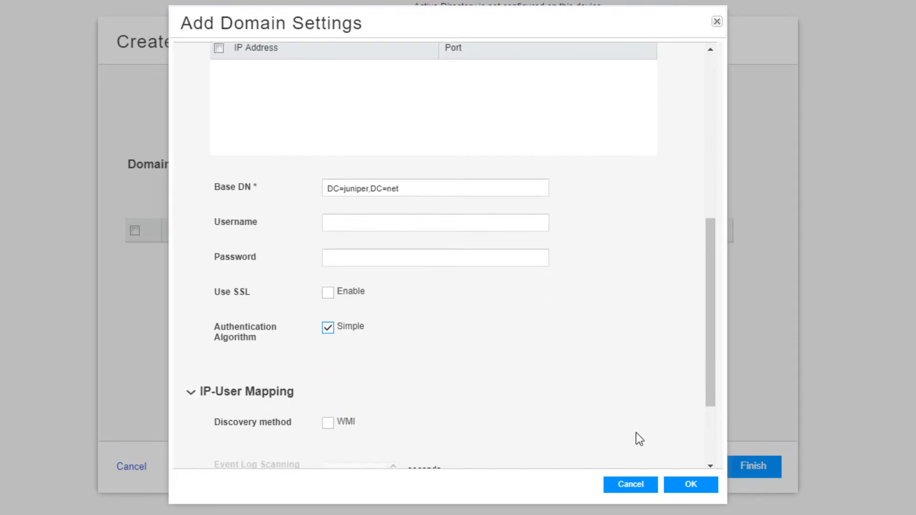
{"action": "left_click", "coordinate": [705, 487]}
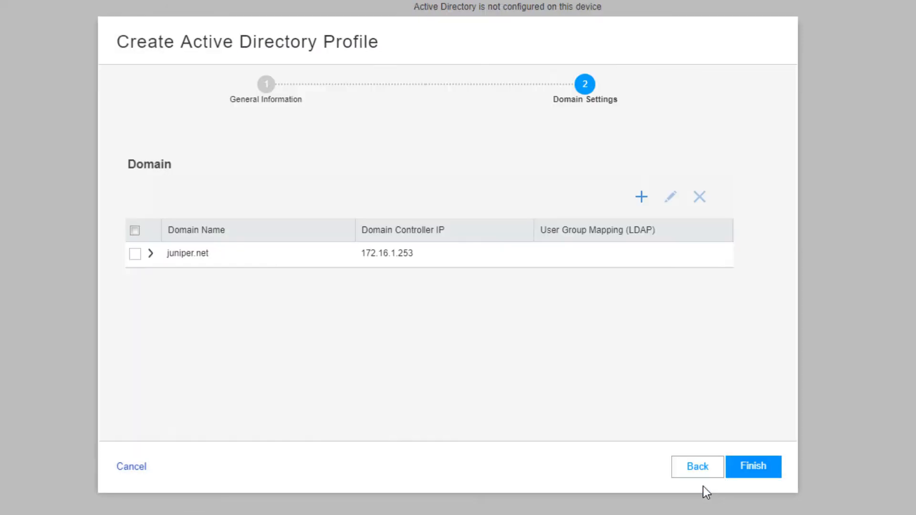
Finish the wizard so the profile with 30-minute and 10-second timeouts and juniper.net is saved.
{"action": "left_click", "coordinate": [765, 472]}
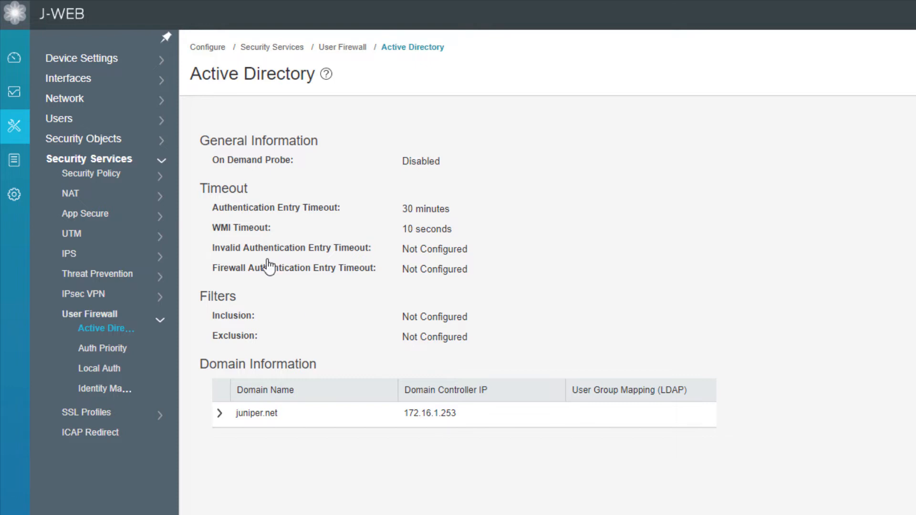
Start a new security policy rule named ufw-lb-allow.
{"action": "left_click", "coordinate": [114, 175]}
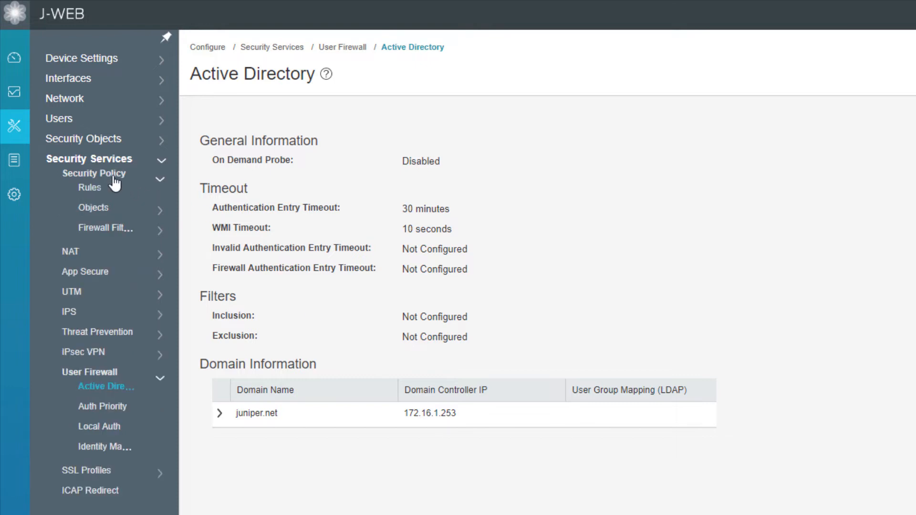
{"action": "left_click", "coordinate": [89, 191]}
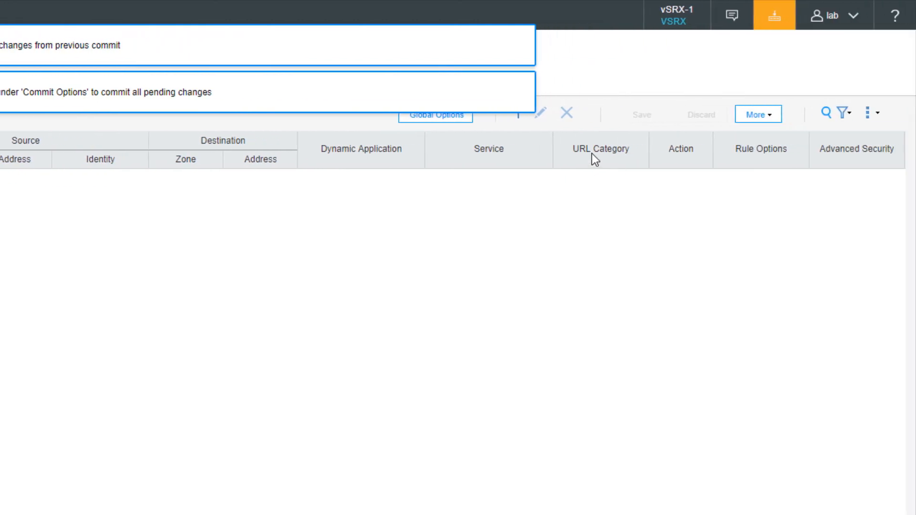
{"action": "left_click", "coordinate": [517, 119]}
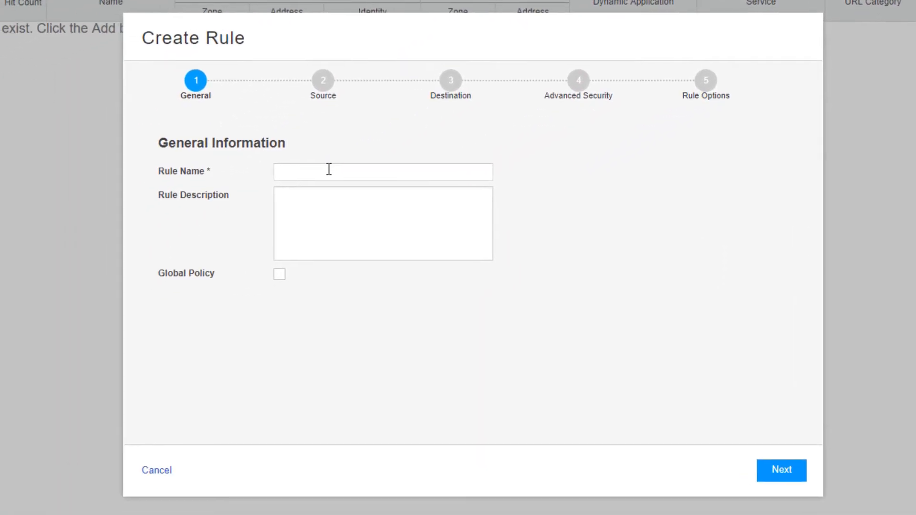
{"action": "left_click", "coordinate": [328, 169]}
{"action": "type", "text": "u"}
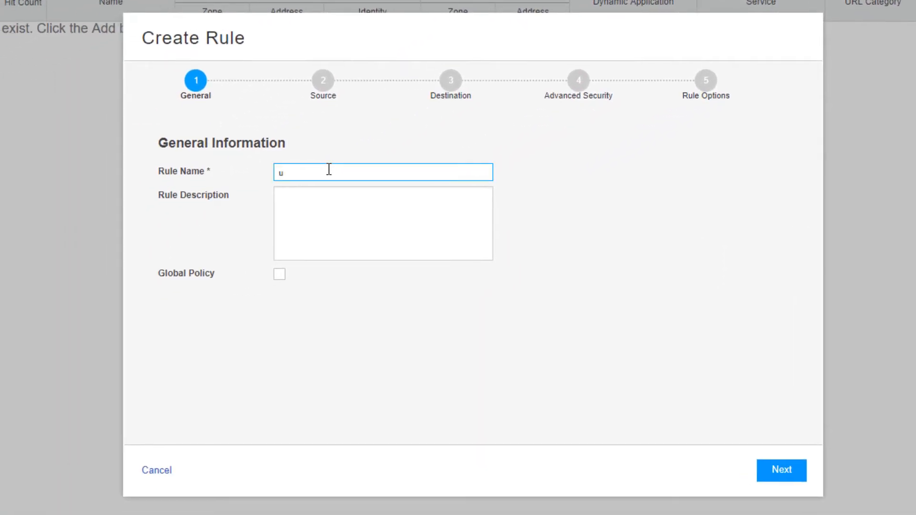
{"action": "type", "text": "fw-"}
{"action": "type", "text": "-aloow"}
{"action": "key", "text": "BackSpace"}
{"action": "key", "text": "BackSpace"}
{"action": "key", "text": "BackSpace"}
{"action": "type", "text": "low"}
Set the rule source to zone Users with new identity juniper.net\user-1.
{"action": "left_click", "coordinate": [319, 84]}
{"action": "left_click", "coordinate": [296, 189]}
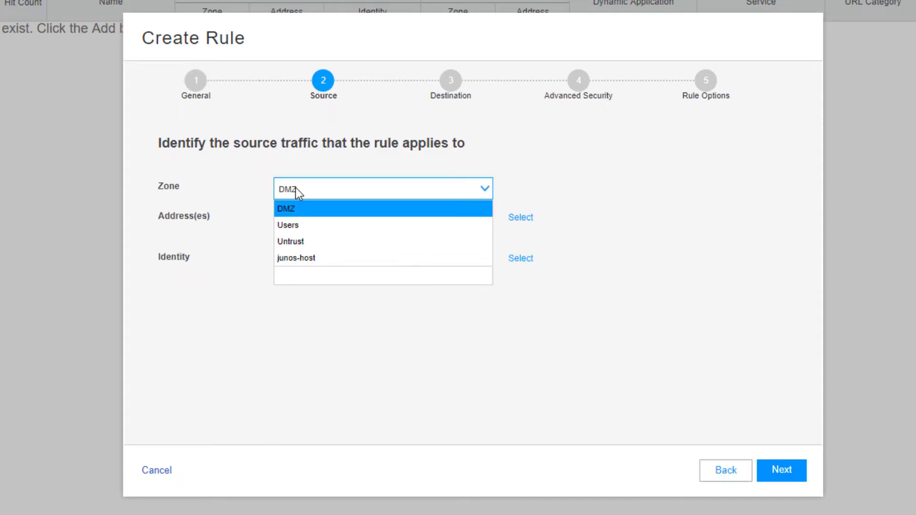
{"action": "left_click", "coordinate": [296, 228]}
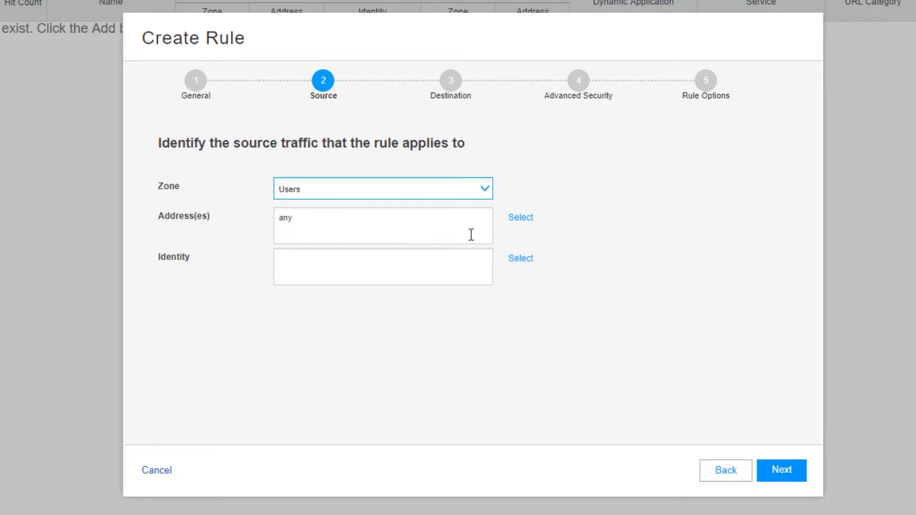
{"action": "left_click", "coordinate": [518, 263]}
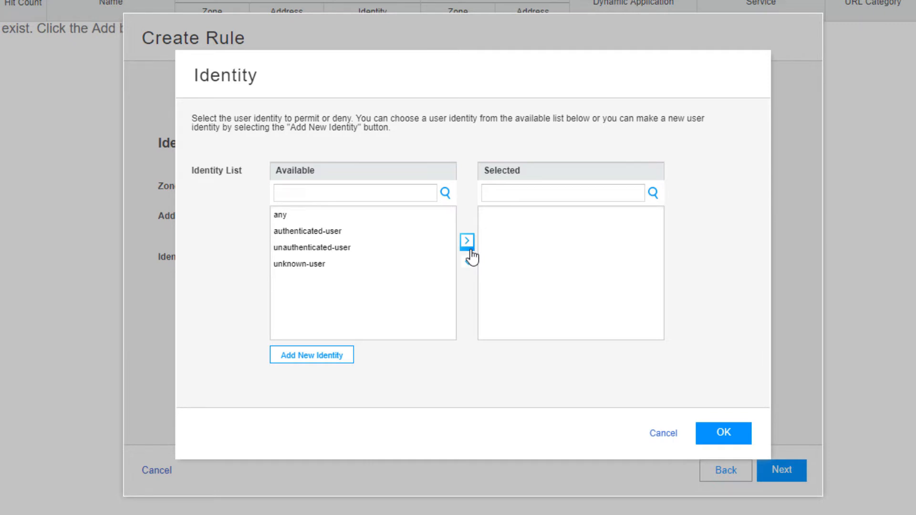
{"action": "left_click", "coordinate": [306, 357]}
{"action": "left_click", "coordinate": [439, 246]}
{"action": "type", "text": "jun"}
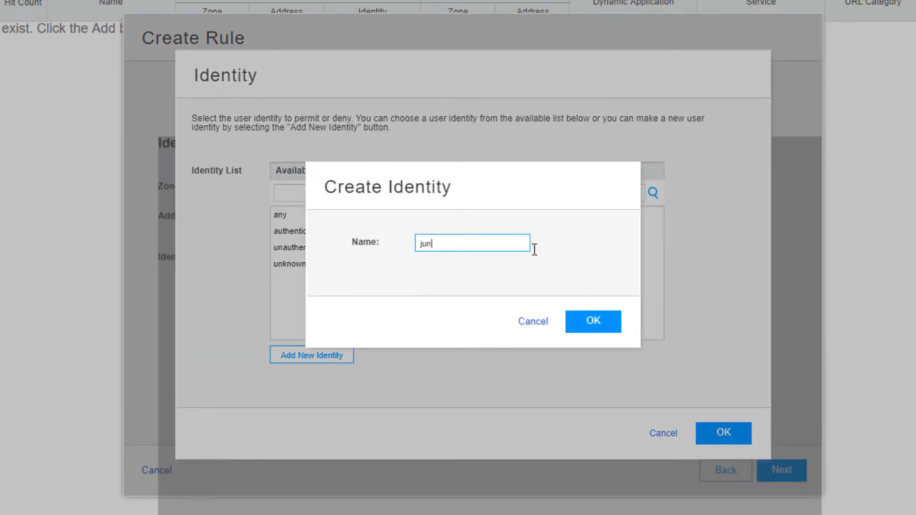
{"action": "type", "text": "iper.net\\user-1"}
{"action": "left_click", "coordinate": [599, 317]}
{"action": "left_click", "coordinate": [721, 434]}
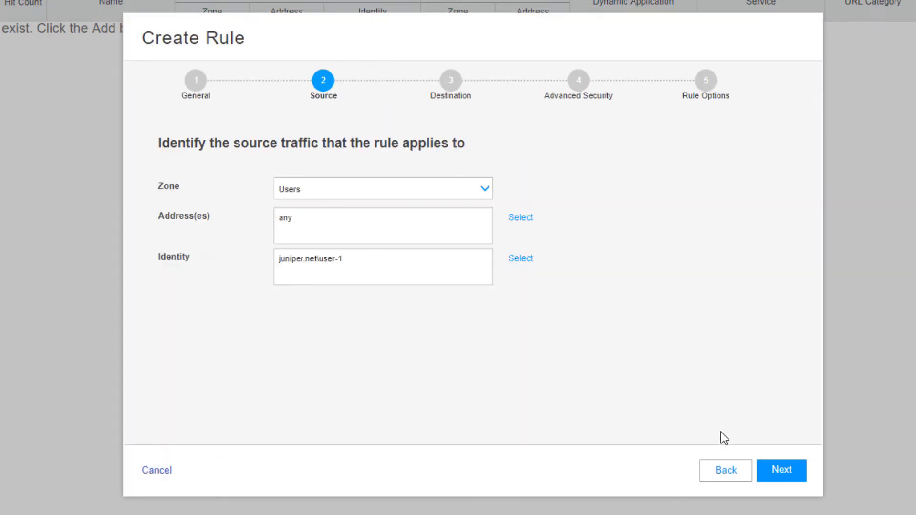
Keep destination DMZ, set the action to Permit, and save the rule.
{"action": "left_click", "coordinate": [779, 477]}
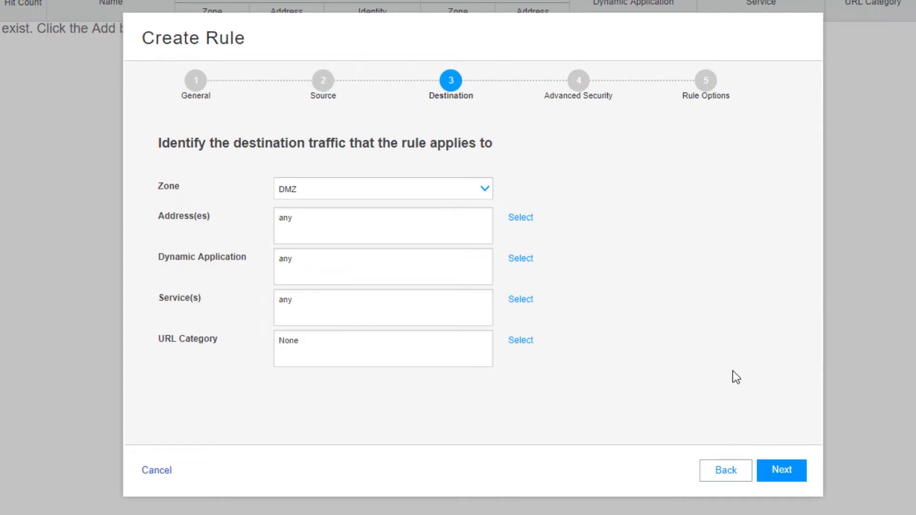
{"action": "left_click", "coordinate": [783, 474]}
{"action": "left_click", "coordinate": [319, 183]}
{"action": "left_click", "coordinate": [316, 202]}
{"action": "left_click", "coordinate": [784, 480]}
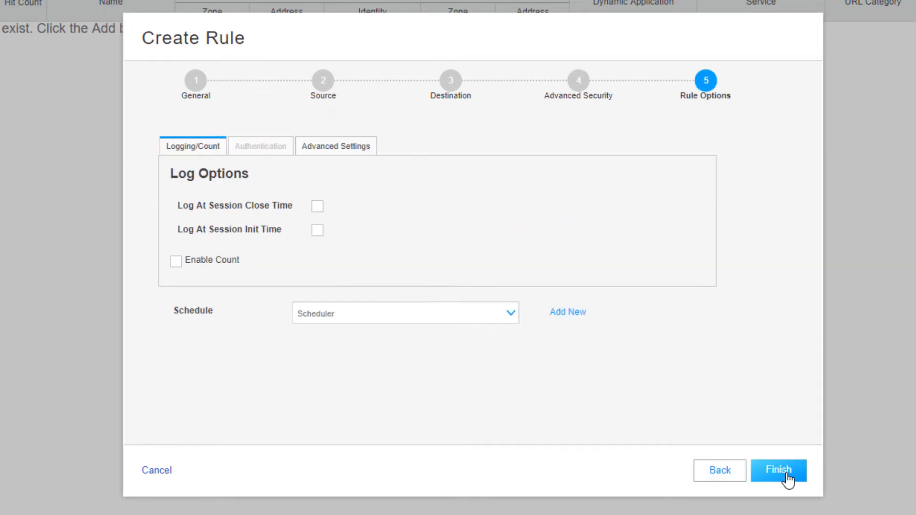
{"action": "left_click", "coordinate": [788, 472]}
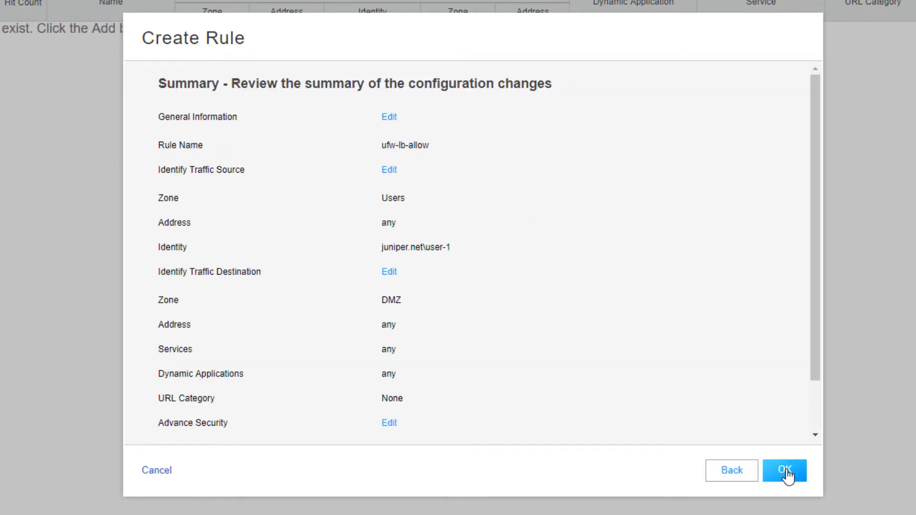
{"action": "left_click", "coordinate": [786, 470]}
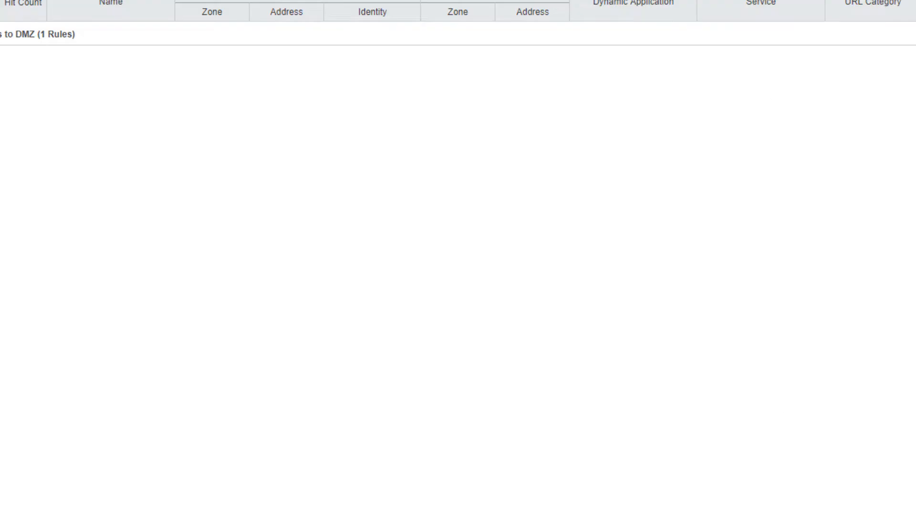
Create rule ufw-lb-block with source zone Users and new identity juniper.net\users.
{"action": "left_click", "coordinate": [385, 175]}
{"action": "type", "text": "u"}
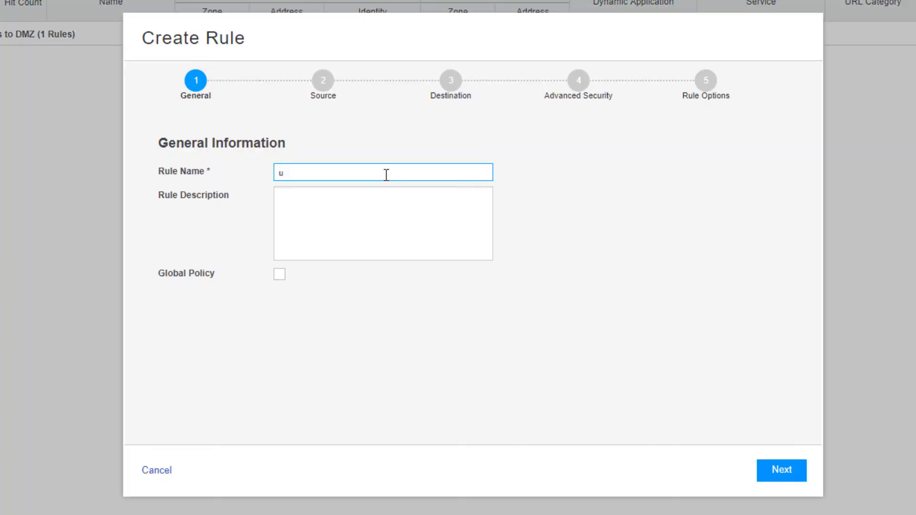
{"action": "type", "text": "fw-lb-block"}
{"action": "left_click", "coordinate": [799, 471]}
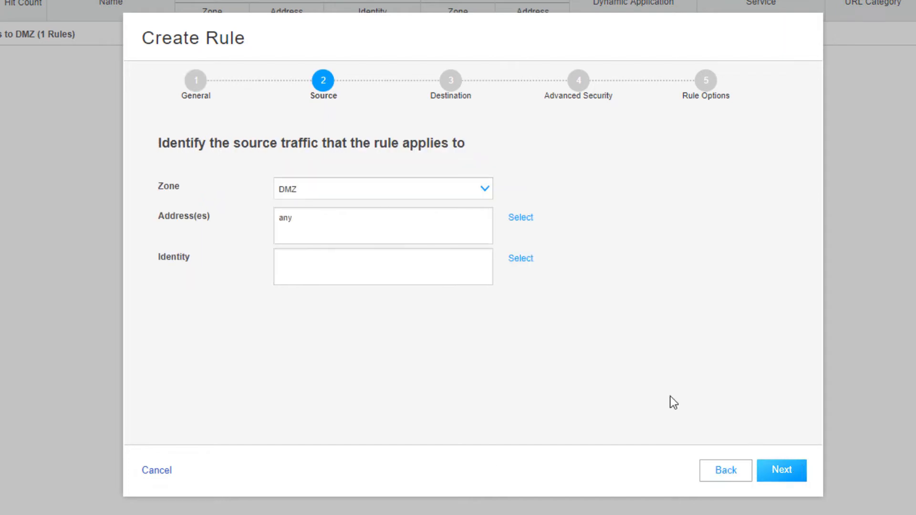
{"action": "left_click", "coordinate": [368, 193]}
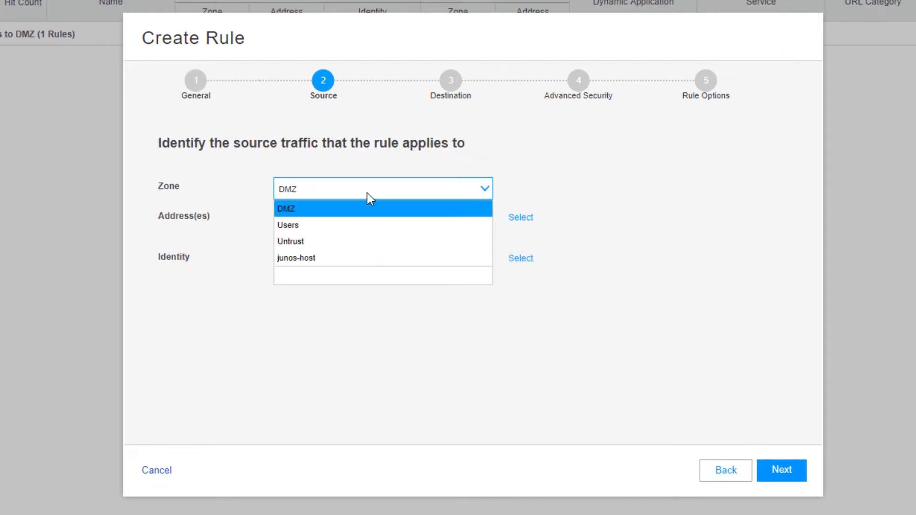
{"action": "left_click", "coordinate": [346, 226]}
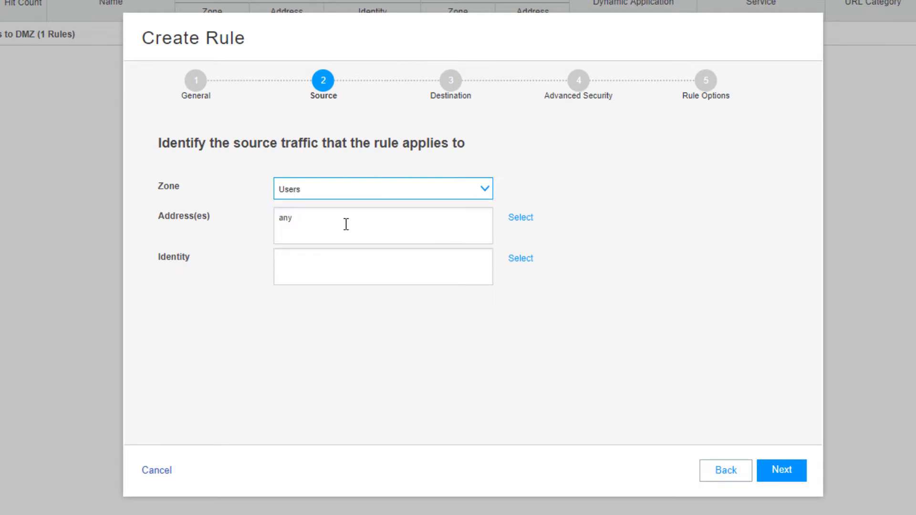
{"action": "left_click", "coordinate": [523, 259]}
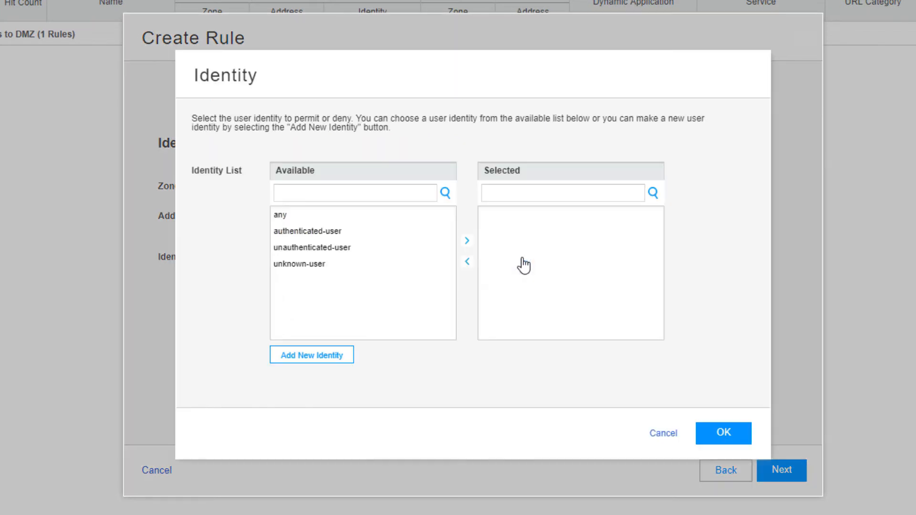
{"action": "left_click", "coordinate": [315, 356]}
{"action": "left_click", "coordinate": [496, 244]}
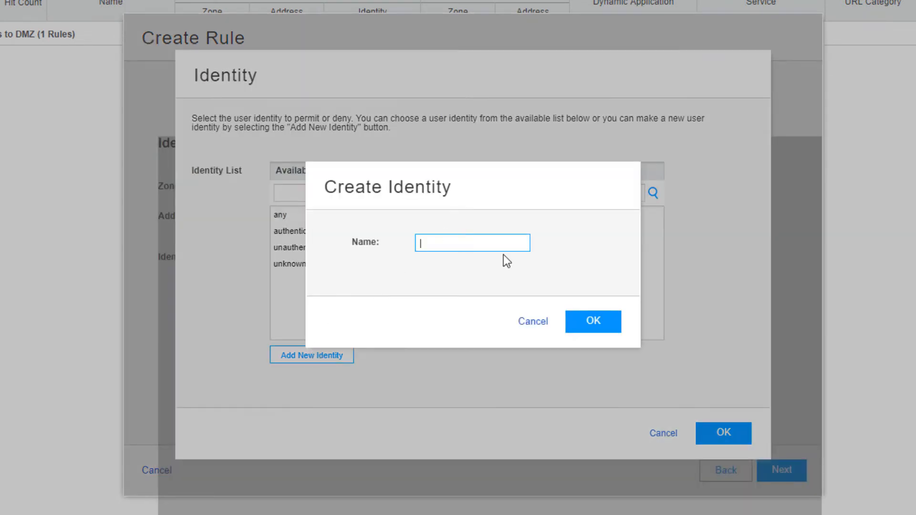
{"action": "type", "text": "juniper.net\\users"}
{"action": "left_click", "coordinate": [585, 325]}
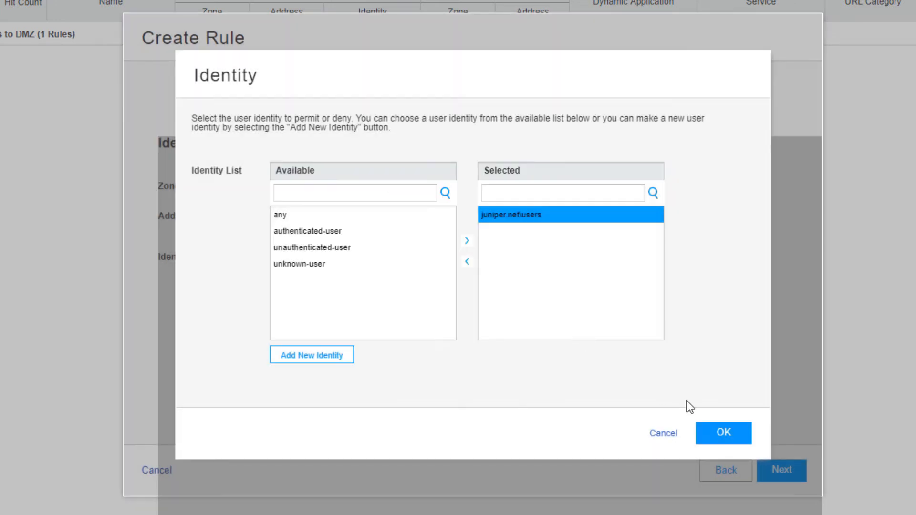
{"action": "left_click", "coordinate": [723, 433]}
Keep destination DMZ, set the action to Reject, and finish the rule.
{"action": "left_click", "coordinate": [771, 472]}
{"action": "left_click", "coordinate": [772, 471]}
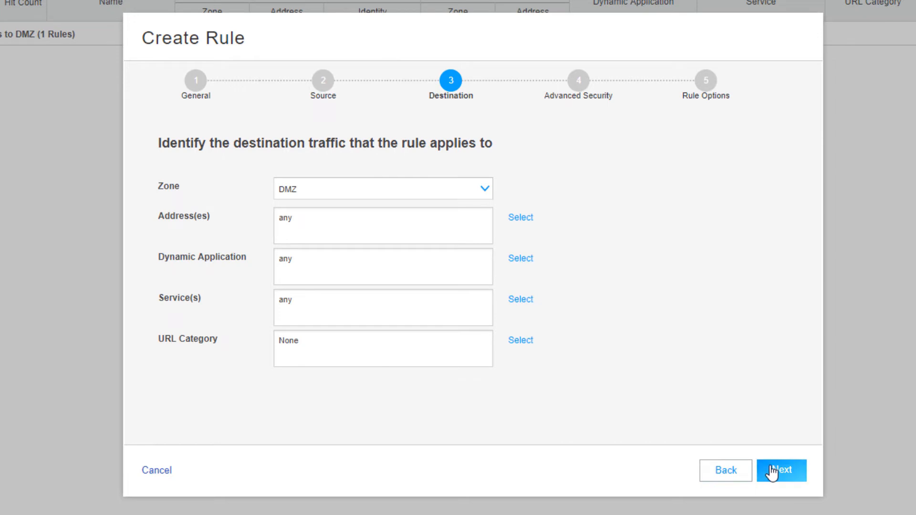
{"action": "left_click", "coordinate": [441, 187]}
{"action": "left_click", "coordinate": [416, 238]}
{"action": "left_click", "coordinate": [779, 472]}
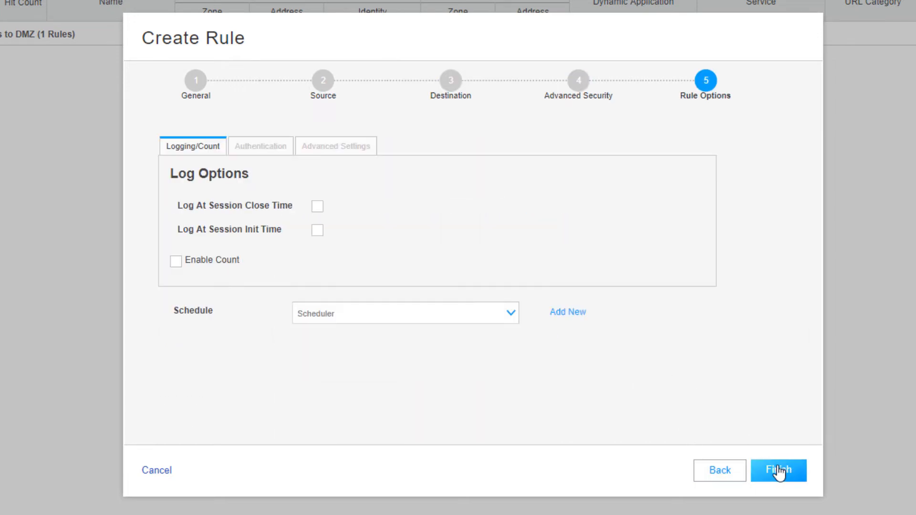
{"action": "left_click", "coordinate": [781, 472]}
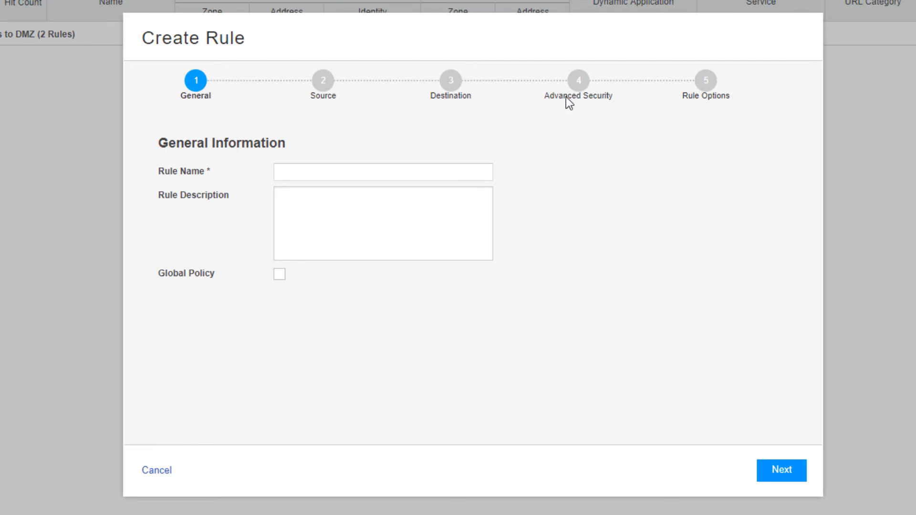
Create rule ufw-lb-inet-access with source zone Users and identity juniper.net\users.
{"action": "left_click", "coordinate": [309, 167]}
{"action": "type", "text": "uf"}
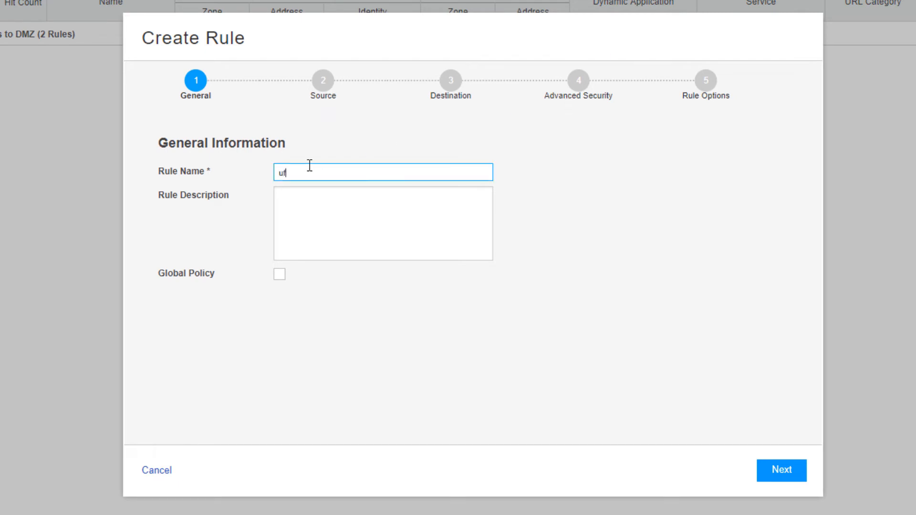
{"action": "type", "text": "w-lb-inet-access"}
{"action": "left_click", "coordinate": [327, 81]}
{"action": "left_click", "coordinate": [320, 195]}
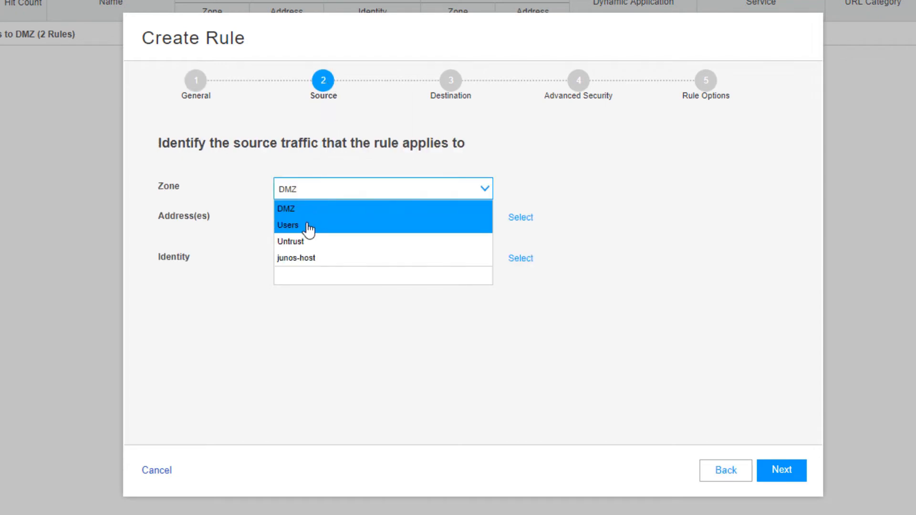
{"action": "left_click", "coordinate": [306, 226]}
{"action": "left_click", "coordinate": [520, 258]}
{"action": "left_click", "coordinate": [380, 215]}
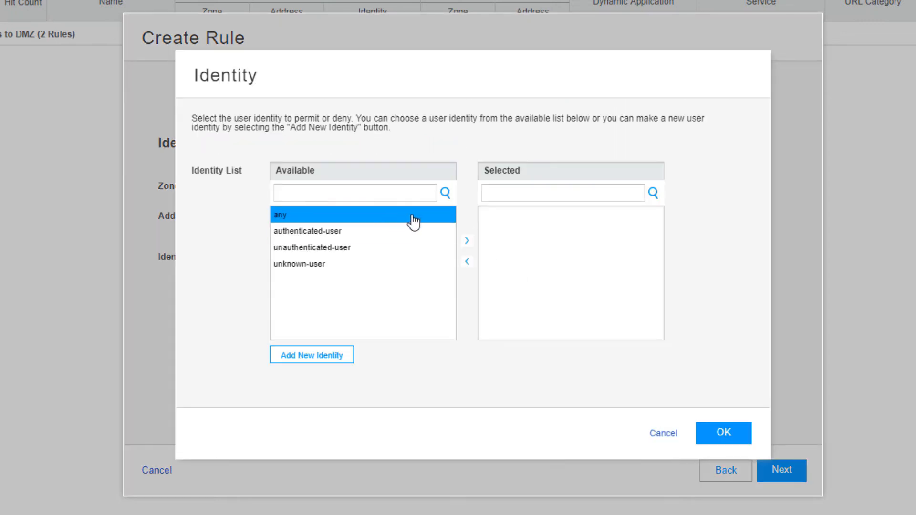
{"action": "left_click", "coordinate": [337, 357]}
{"action": "left_click", "coordinate": [499, 249]}
{"action": "type", "text": "junip"}
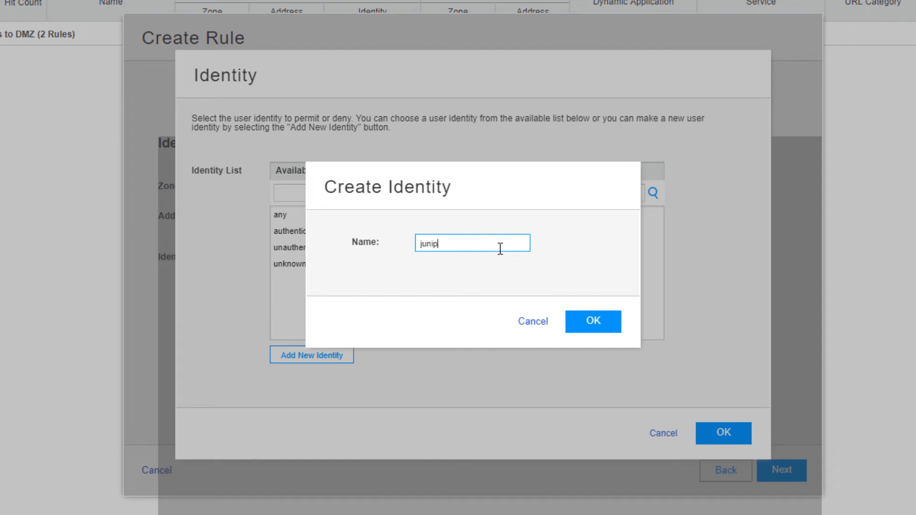
{"action": "type", "text": "er.net\\users"}
{"action": "left_click", "coordinate": [610, 328]}
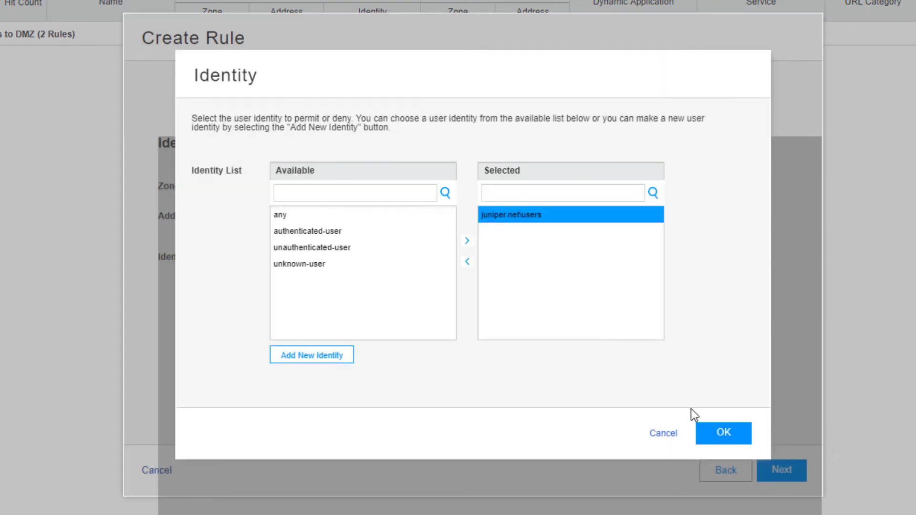
{"action": "left_click", "coordinate": [746, 434]}
Set destination zone Untrust and action Permit, then save the rule.
{"action": "left_click", "coordinate": [778, 472]}
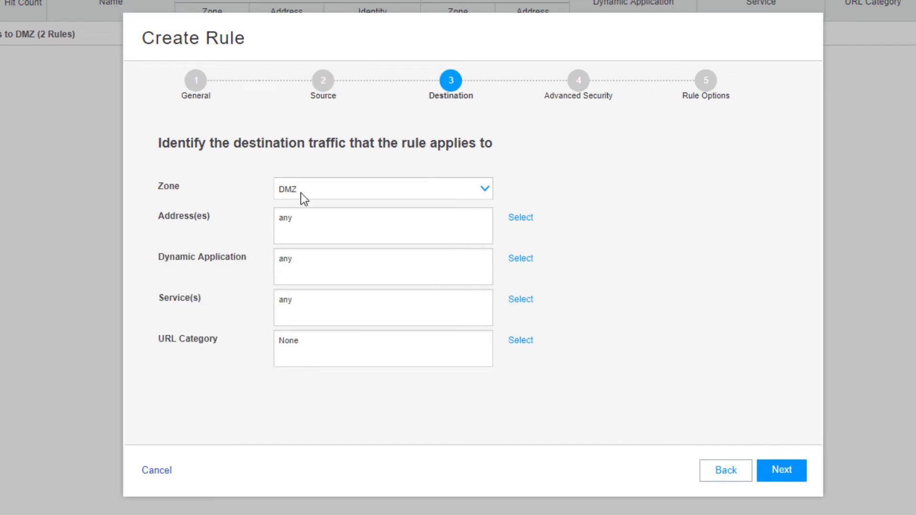
{"action": "left_click", "coordinate": [302, 186]}
{"action": "left_click", "coordinate": [300, 239]}
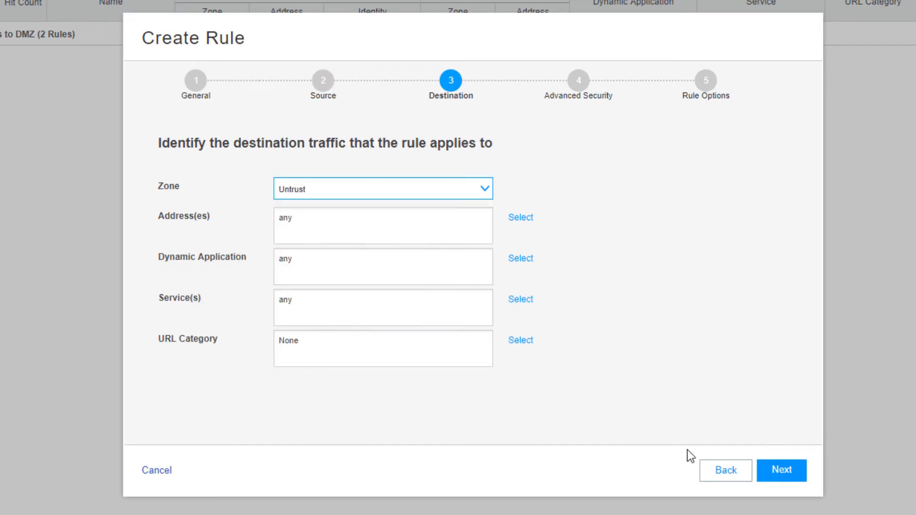
{"action": "left_click", "coordinate": [766, 476]}
{"action": "left_click", "coordinate": [308, 186]}
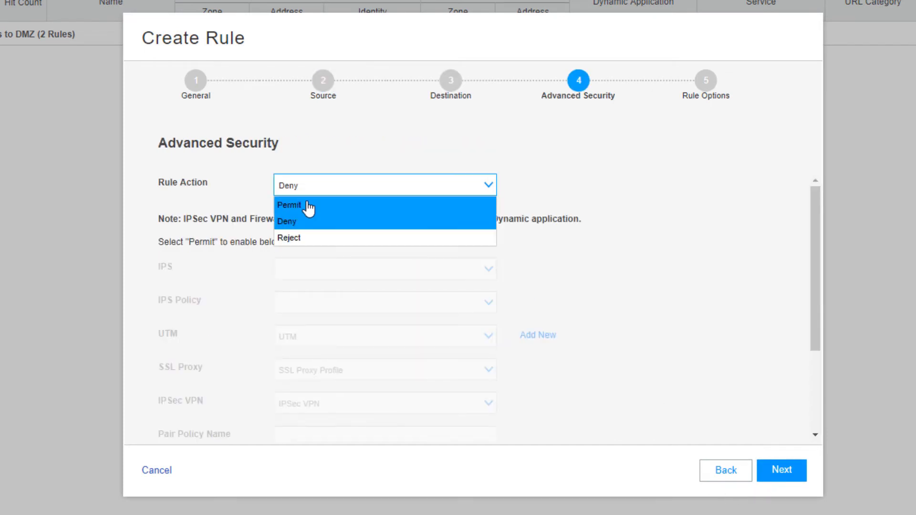
{"action": "left_click", "coordinate": [310, 206]}
{"action": "left_click", "coordinate": [786, 470]}
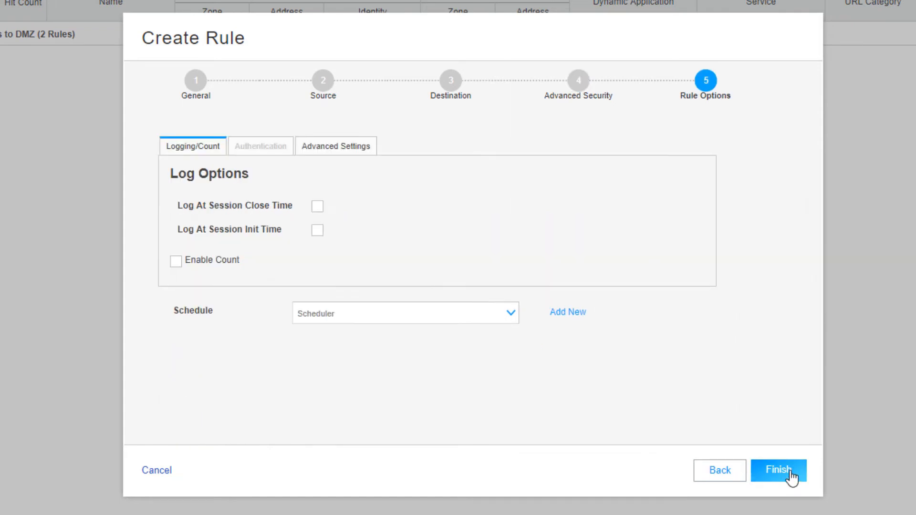
{"action": "left_click", "coordinate": [791, 481]}
{"action": "left_click", "coordinate": [781, 473]}
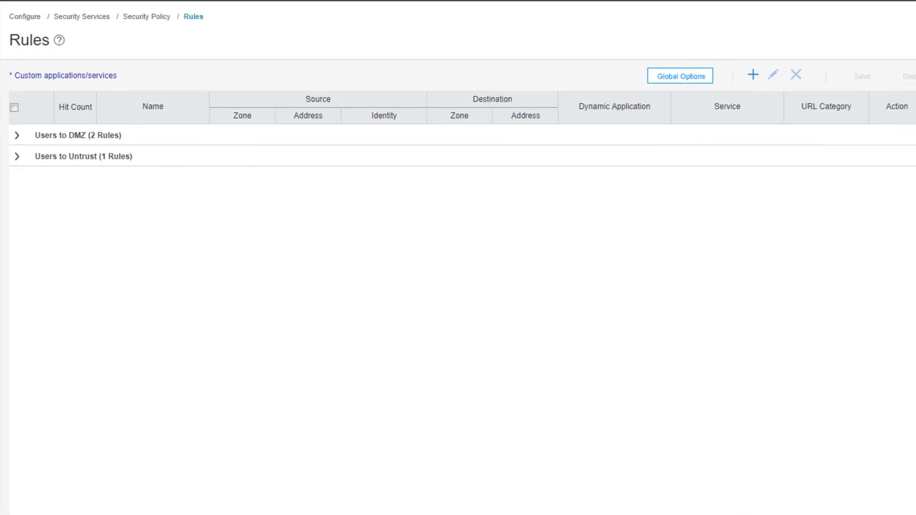
Review the Users to DMZ and Users to Untrust rule groups and commit the configuration.
{"action": "left_click", "coordinate": [19, 135]}
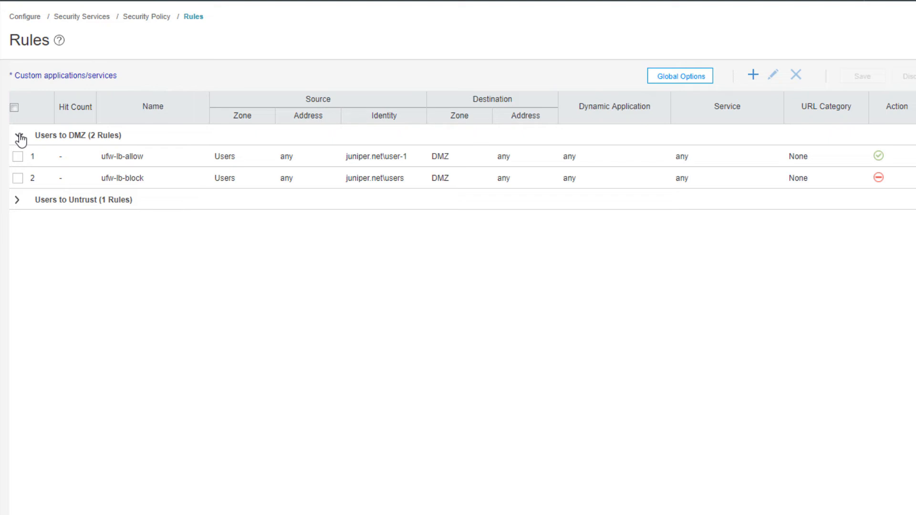
{"action": "left_click", "coordinate": [19, 200]}
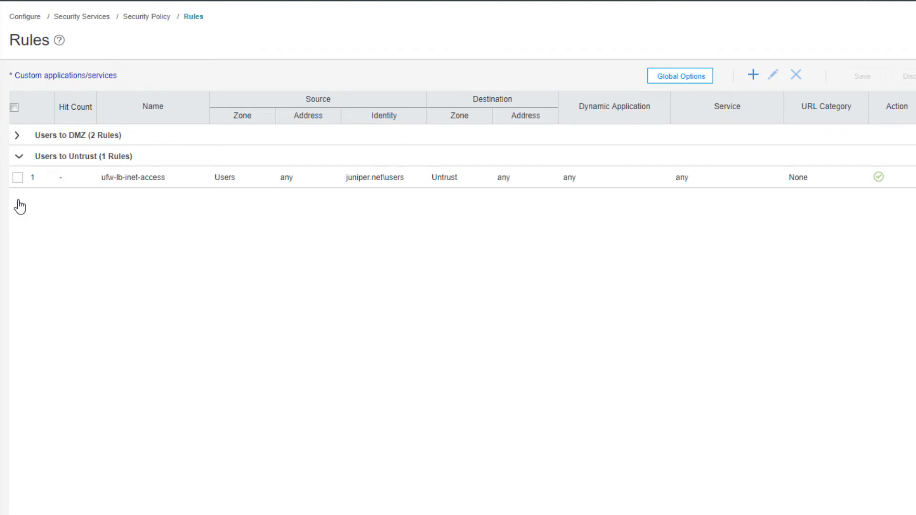
{"action": "left_click", "coordinate": [726, 33]}
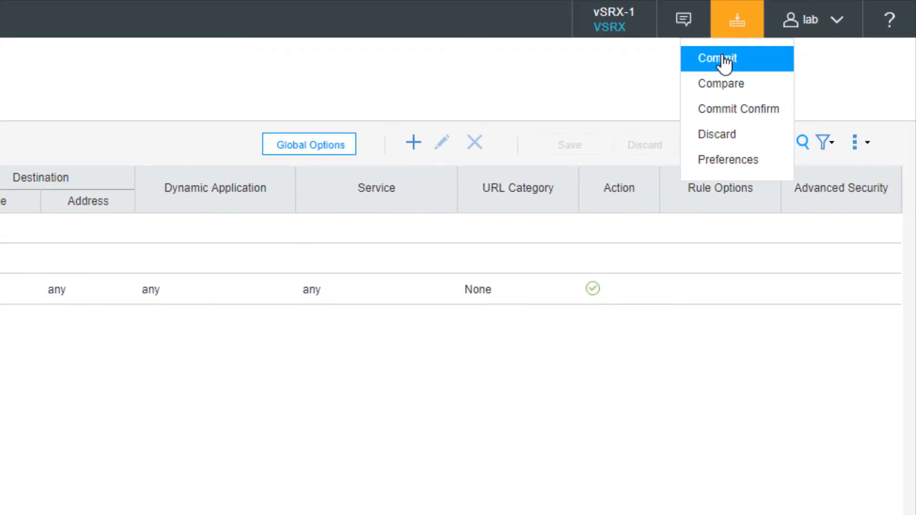
{"action": "left_click", "coordinate": [724, 59]}
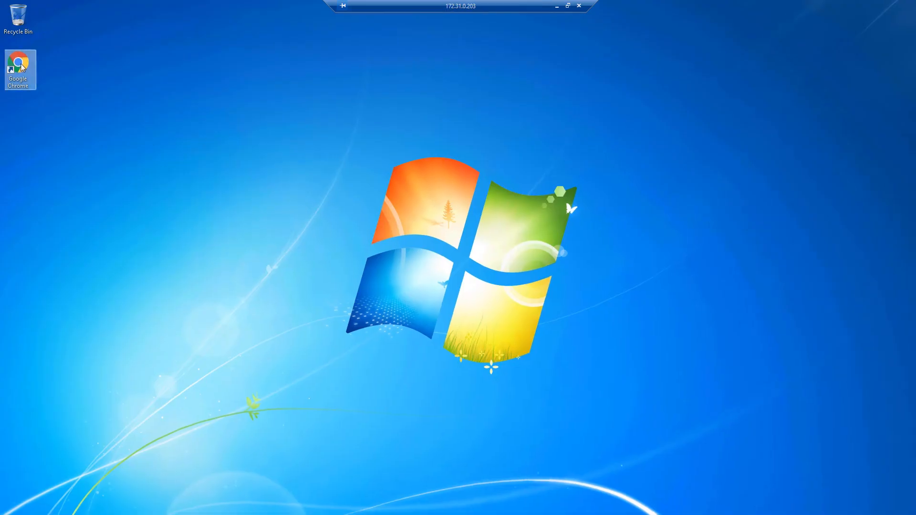
Launch Chrome on the first host and load 10.2.2.1, reaching the J-Web login.
{"action": "double_click", "coordinate": [19, 64]}
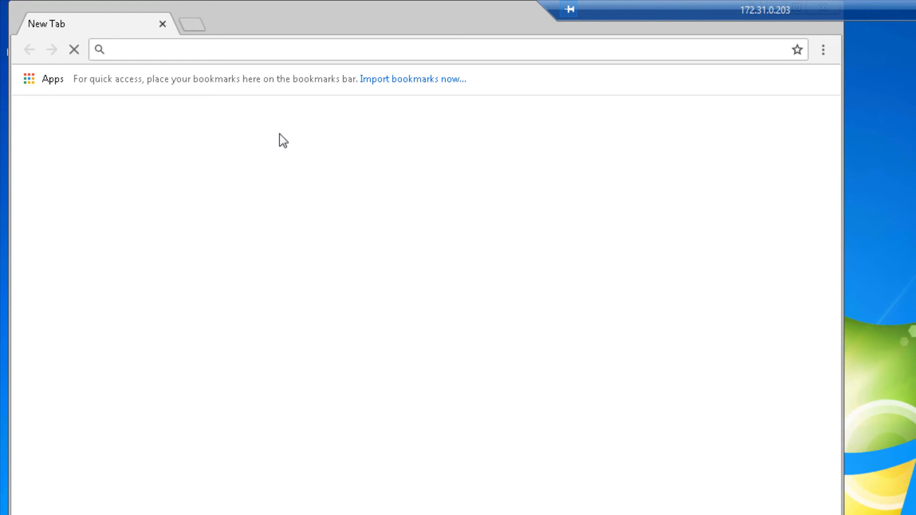
{"action": "type", "text": "10.2.2.1"}
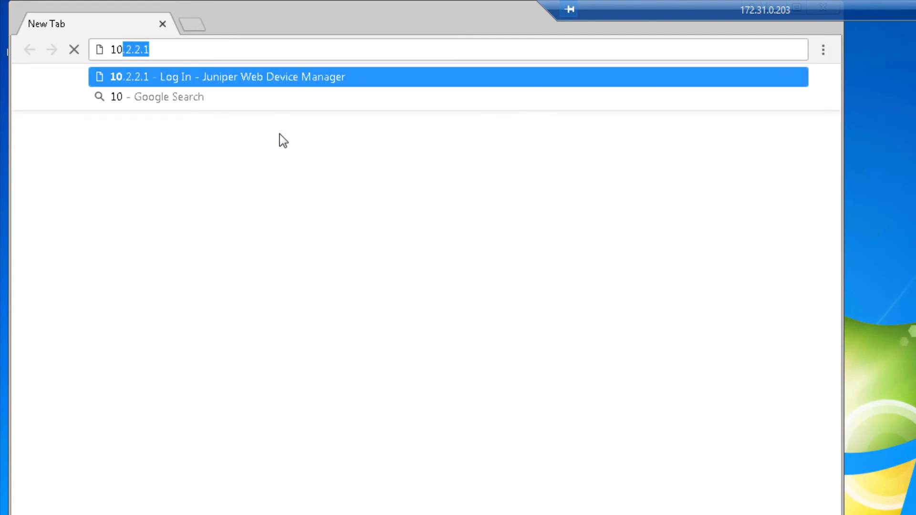
{"action": "key", "text": "Return"}
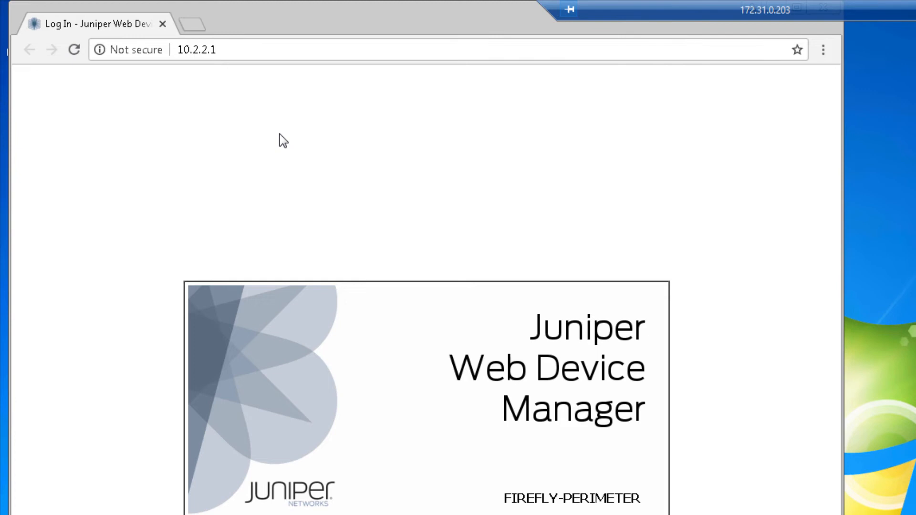
Browse to 172.29.1.100 in the same tab.
{"action": "left_click", "coordinate": [281, 52]}
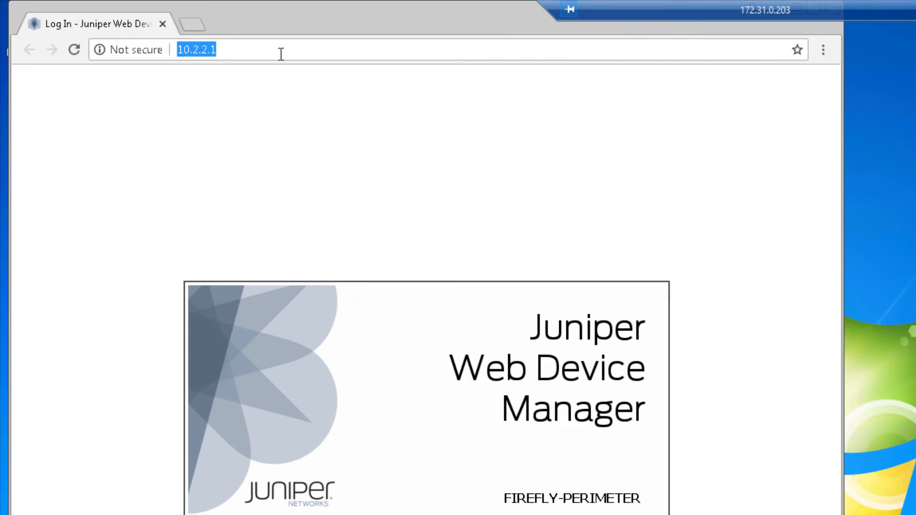
{"action": "type", "text": "172"}
{"action": "key", "text": "Return"}
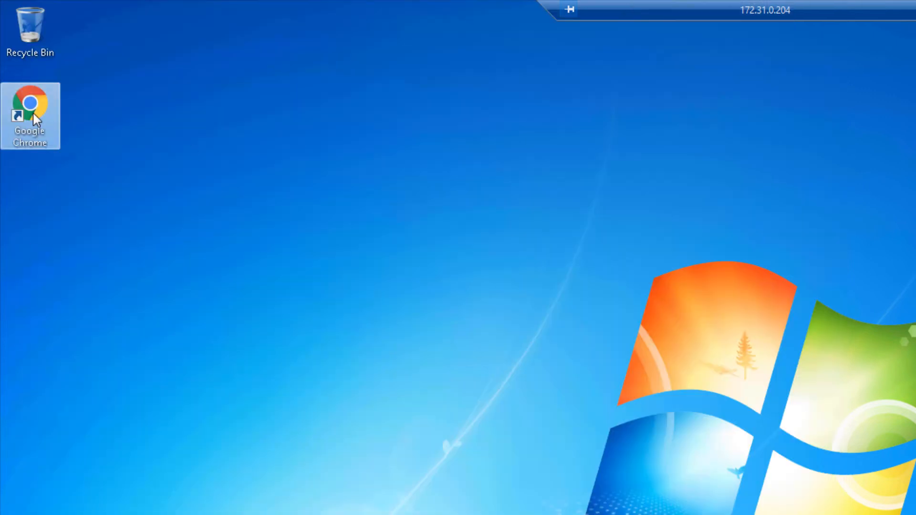
Launch Chrome on the second host and load 10.2.2.1, which gets a connection reset.
{"action": "double_click", "coordinate": [33, 115]}
{"action": "type", "text": "1"}
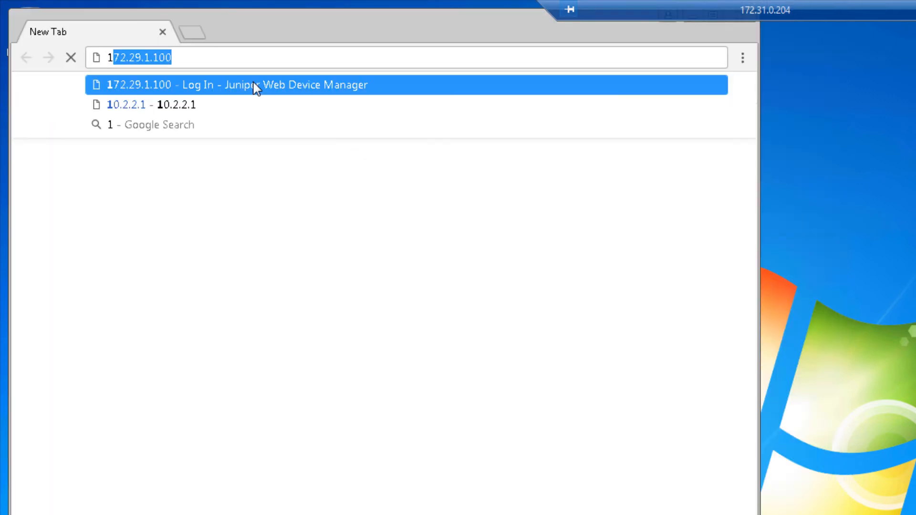
{"action": "type", "text": "0"}
{"action": "key", "text": "Return"}
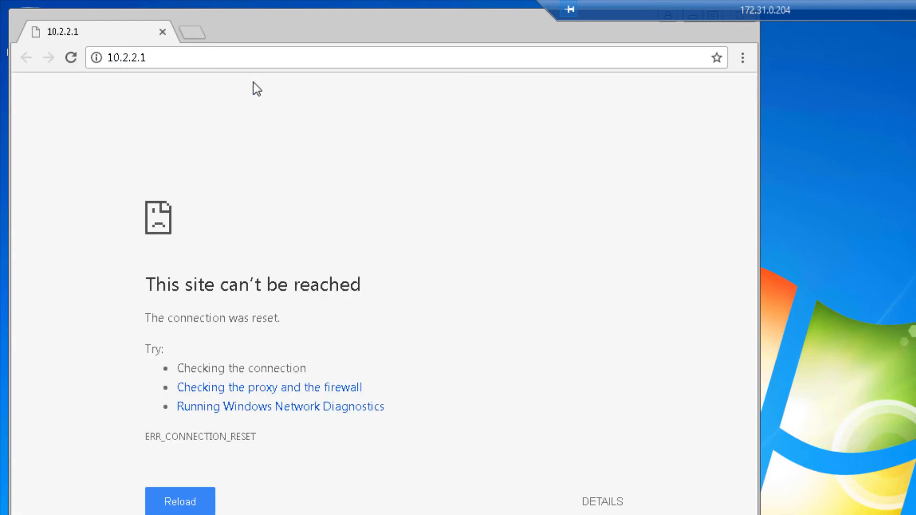
Browse to 172.29.1.100 instead, reaching the J-Web login.
{"action": "left_click", "coordinate": [233, 56]}
{"action": "type", "text": "172.29.1.100"}
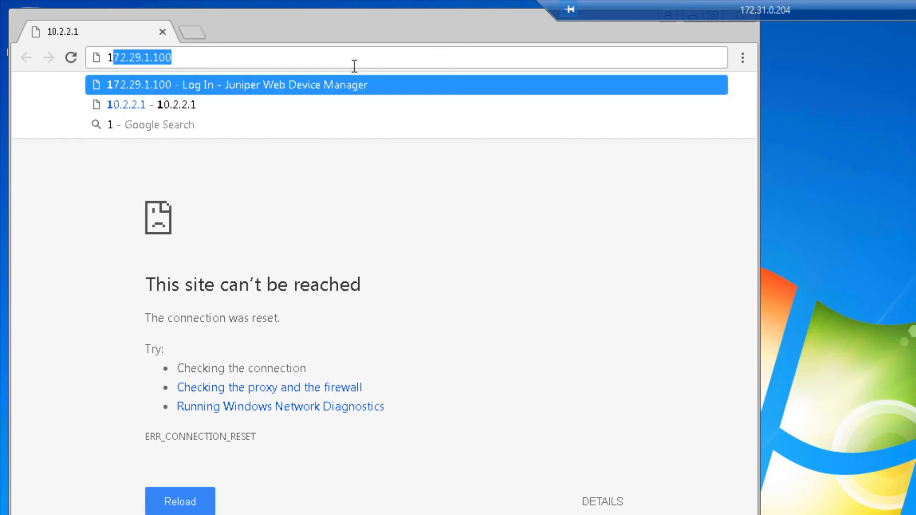
{"action": "key", "text": "Return"}
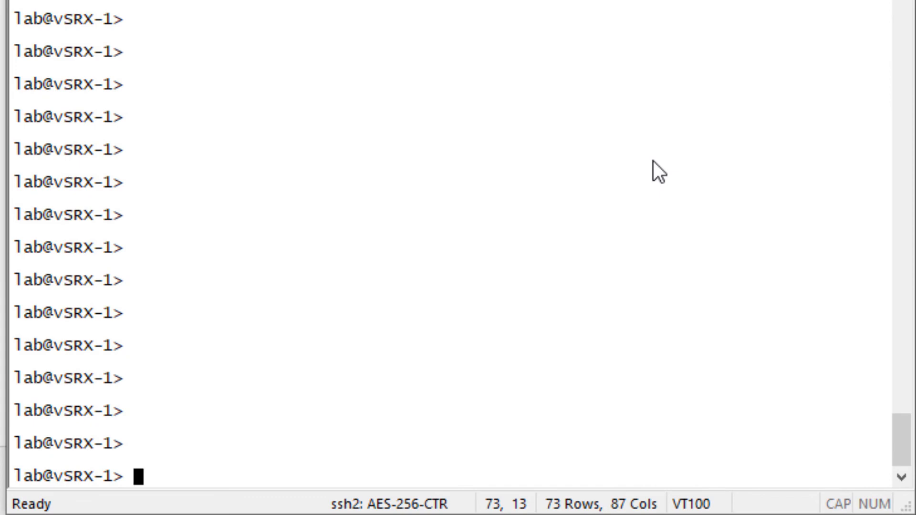
Confirm DC1 at 172.16.1.253 is Connected, then view IP-user mapping statistics (867 records fetched).
{"action": "type", "text": "show services user-identification "}
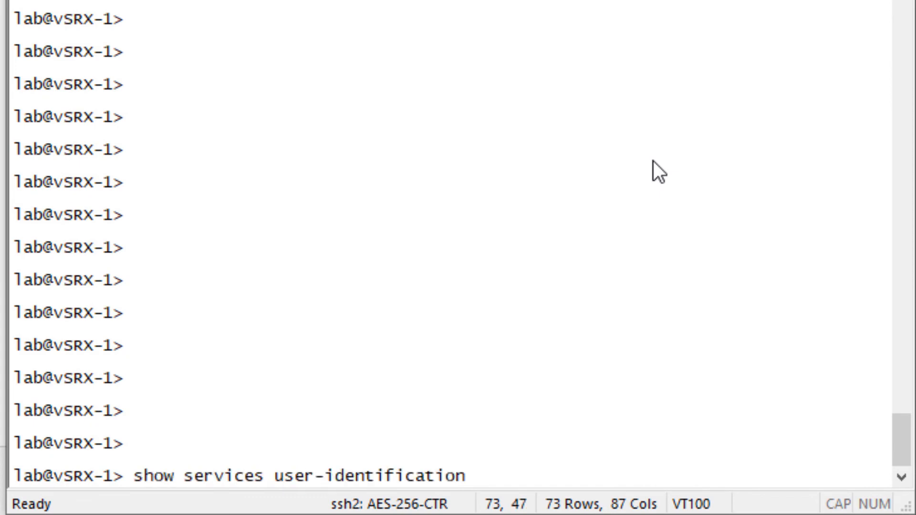
{"action": "type", "text": "active-directory-access domain-controller "}
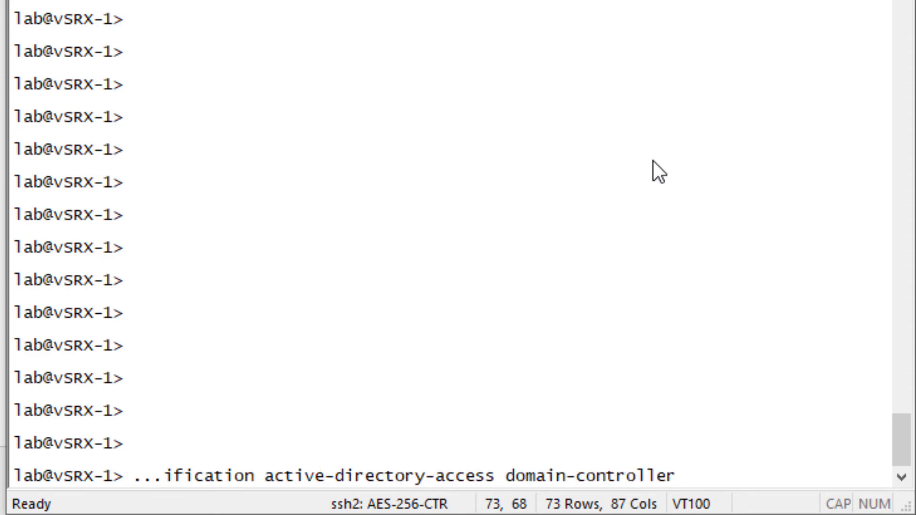
{"action": "type", "text": "status"}
{"action": "key", "text": "Return"}
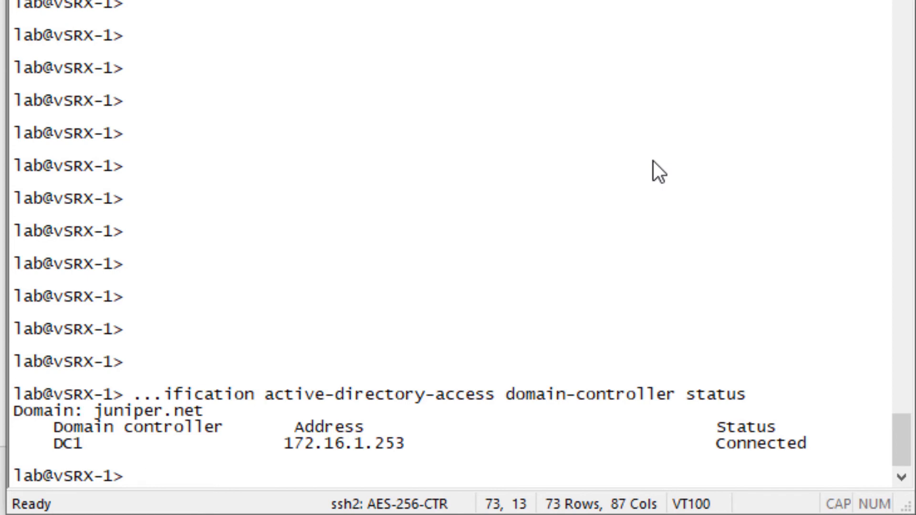
{"action": "type", "text": "show services user-identification active-directory-access"}
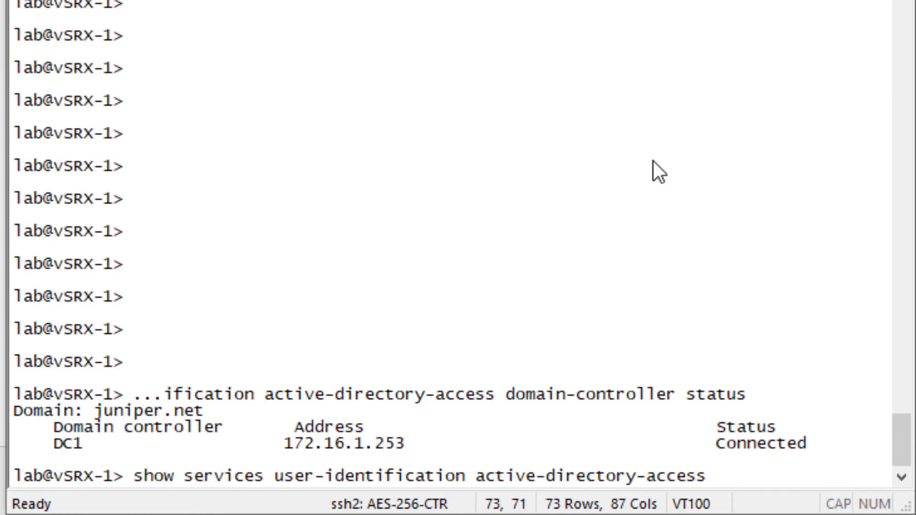
{"action": "type", "text": " statistics ip-user-mapping"}
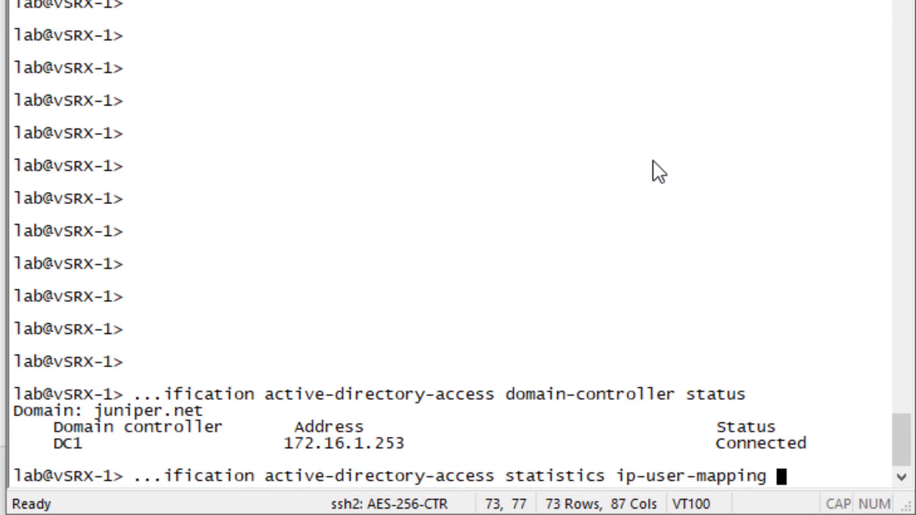
{"action": "key", "text": "Return"}
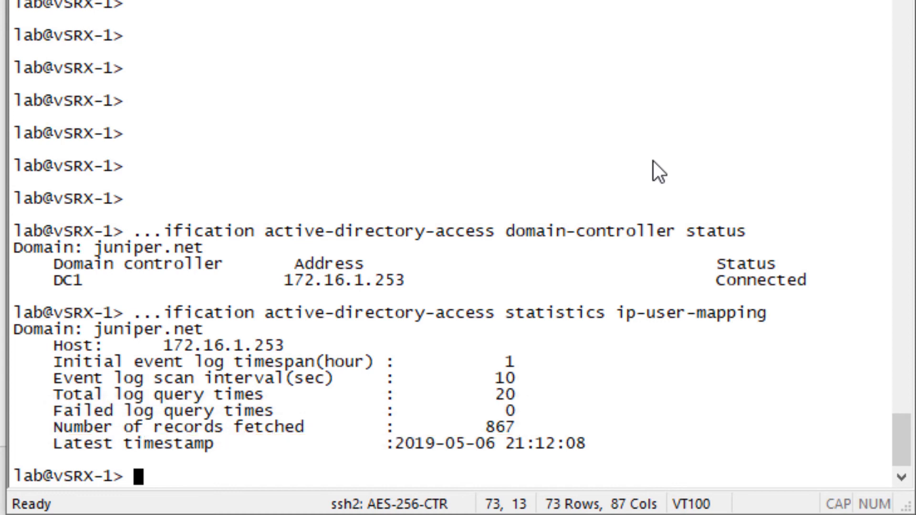
List the full AD authentication table: three valid juniper.net users in group users, two invalid entries.
{"action": "type", "text": "show services user-identification active-directory-access "}
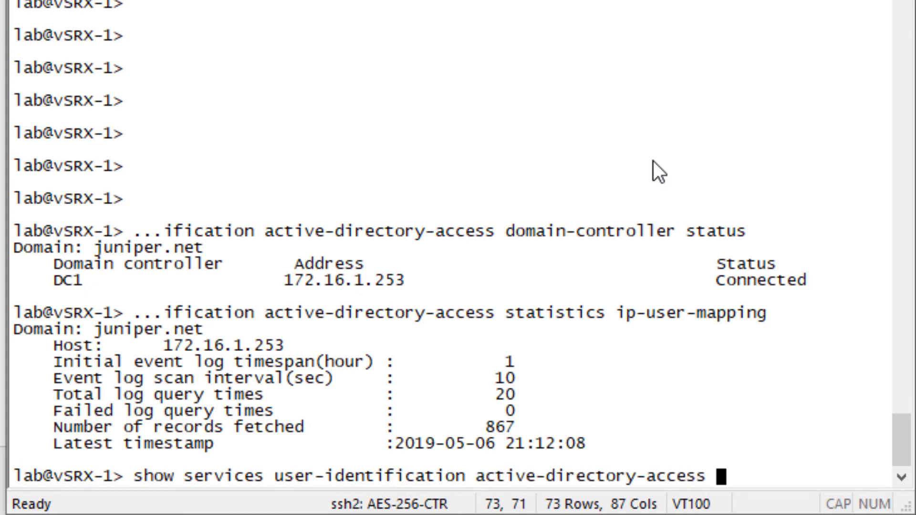
{"action": "type", "text": "active-directory"}
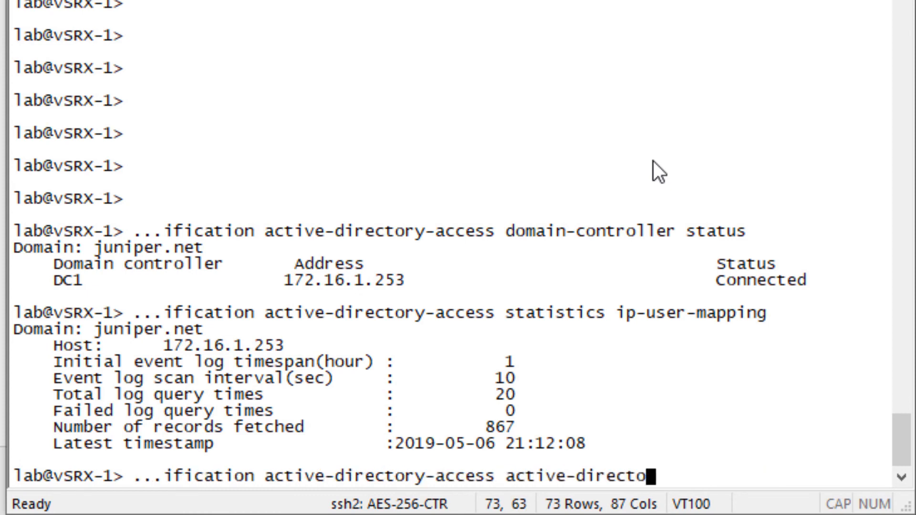
{"action": "type", "text": "-authenicati"}
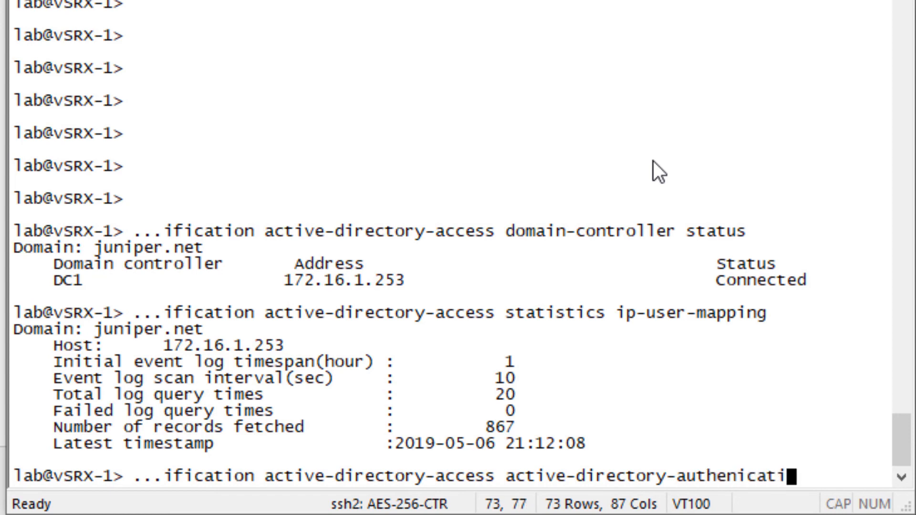
{"action": "type", "text": "on-table"}
{"action": "key", "text": "Return"}
{"action": "key", "text": "BackSpace"}
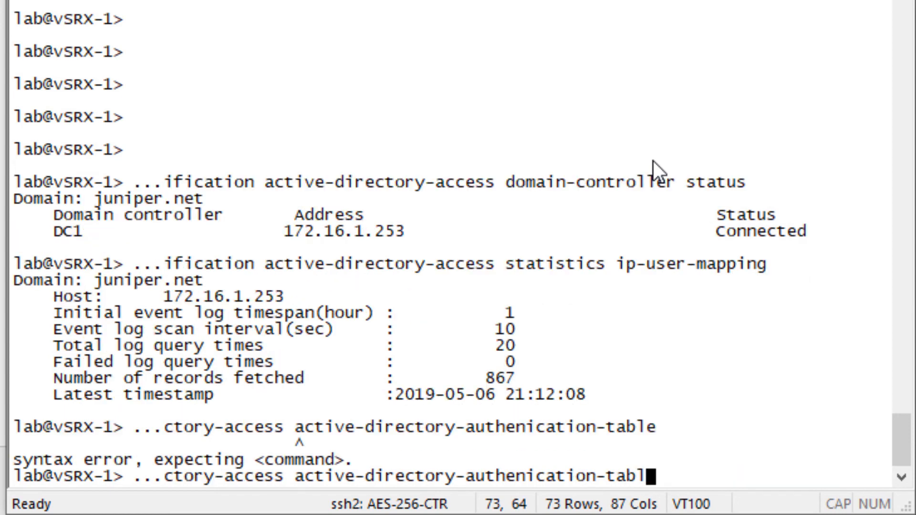
{"action": "key", "text": "BackSpace"}
{"action": "key", "text": "BackSpace"}
{"action": "key", "text": "BackSpace"}
{"action": "key", "text": "BackSpace"}
{"action": "key", "text": "BackSpace"}
{"action": "key", "text": "BackSpace"}
{"action": "key", "text": "BackSpace"}
{"action": "key", "text": "BackSpace"}
{"action": "key", "text": "BackSpace"}
{"action": "key", "text": "BackSpace"}
{"action": "key", "text": "BackSpace"}
{"action": "key", "text": "BackSpace"}
{"action": "key", "text": "BackSpace"}
{"action": "key", "text": "BackSpace"}
{"action": "key", "text": "BackSpace"}
{"action": "key", "text": "BackSpace"}
{"action": "key", "text": "BackSpace"}
{"action": "key", "text": "BackSpace"}
{"action": "type", "text": "au"}
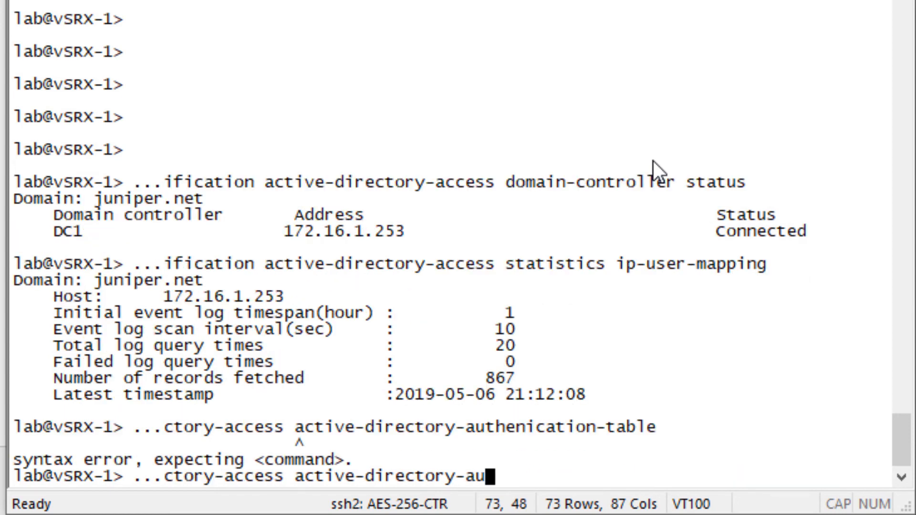
{"action": "type", "text": "thentication"}
{"action": "key", "text": "Return"}
{"action": "key", "text": "BackSpace"}
{"action": "type", "text": "n-table "}
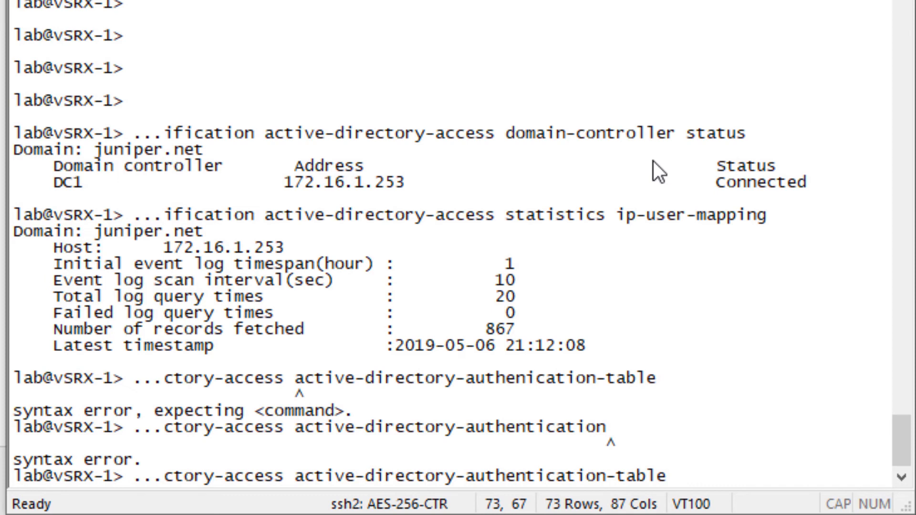
{"action": "type", "text": "all"}
{"action": "key", "text": "Return"}
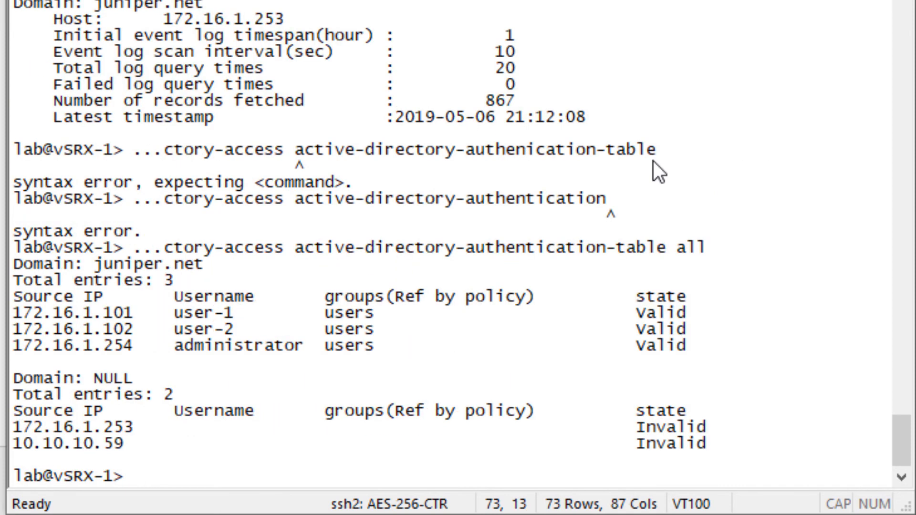